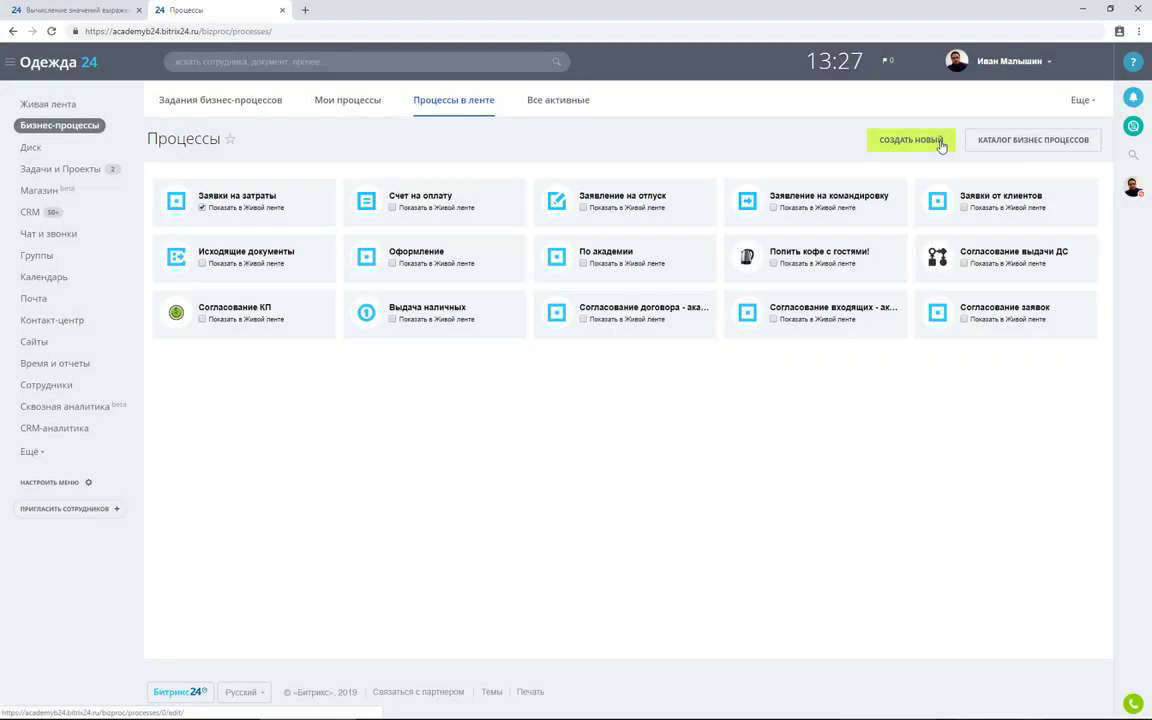
Create a new feed process and name it "Поставщики"
click(941, 146)
triple_click(385, 249)
text(Поставщики)
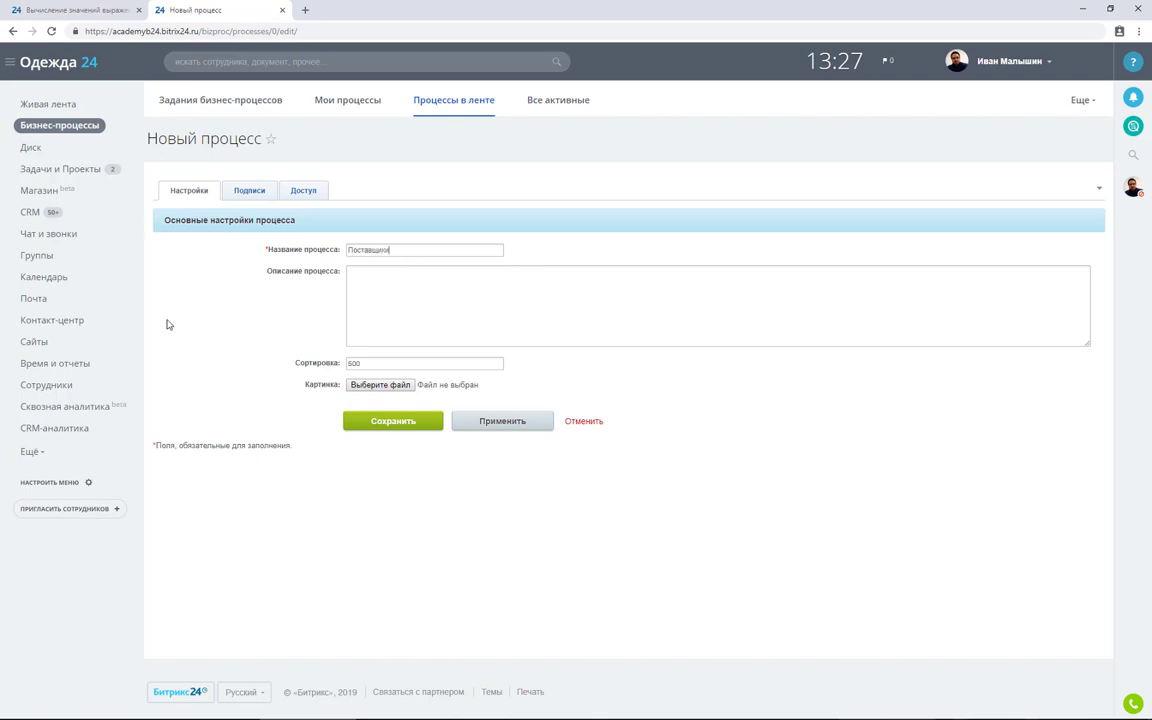
Grant "Все авторизованные пользователи" the "Чтение" access level to the new process and save it
click(315, 197)
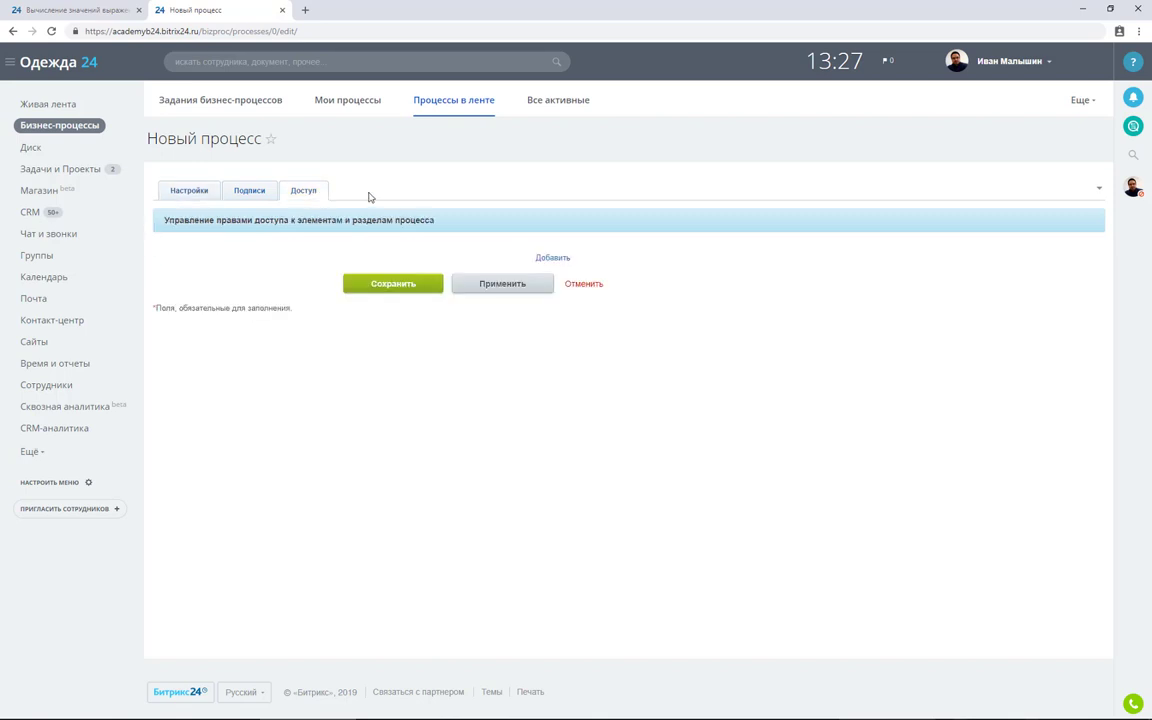
click(548, 258)
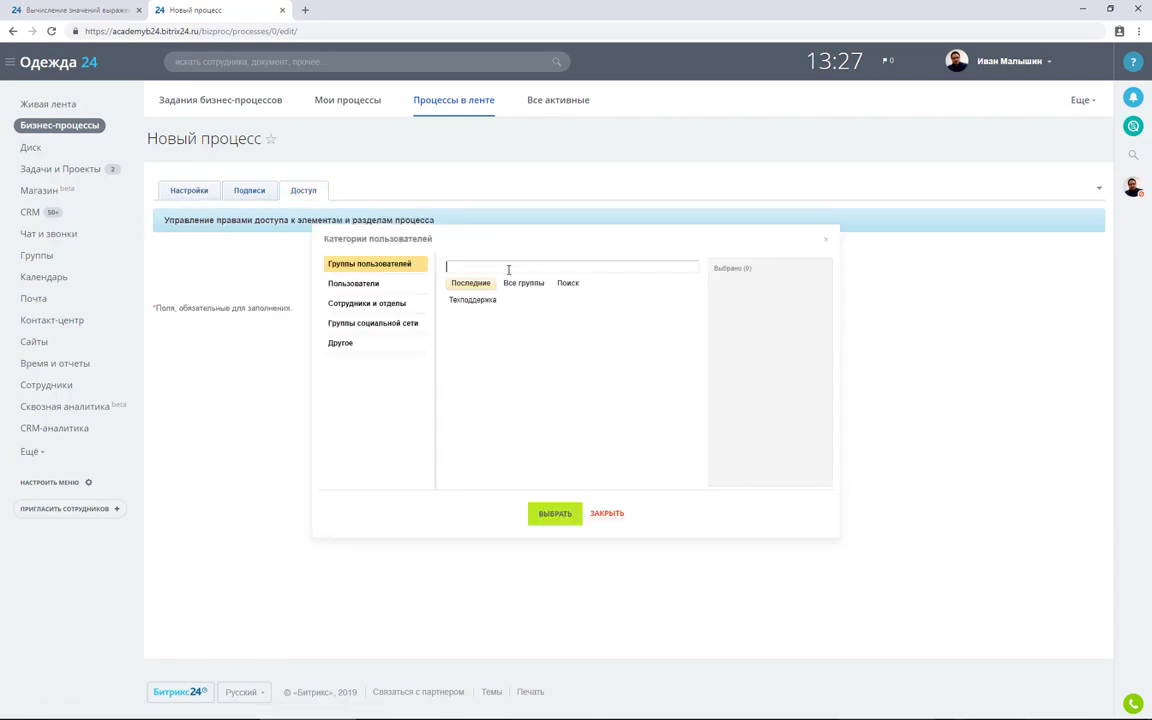
click(390, 342)
click(517, 352)
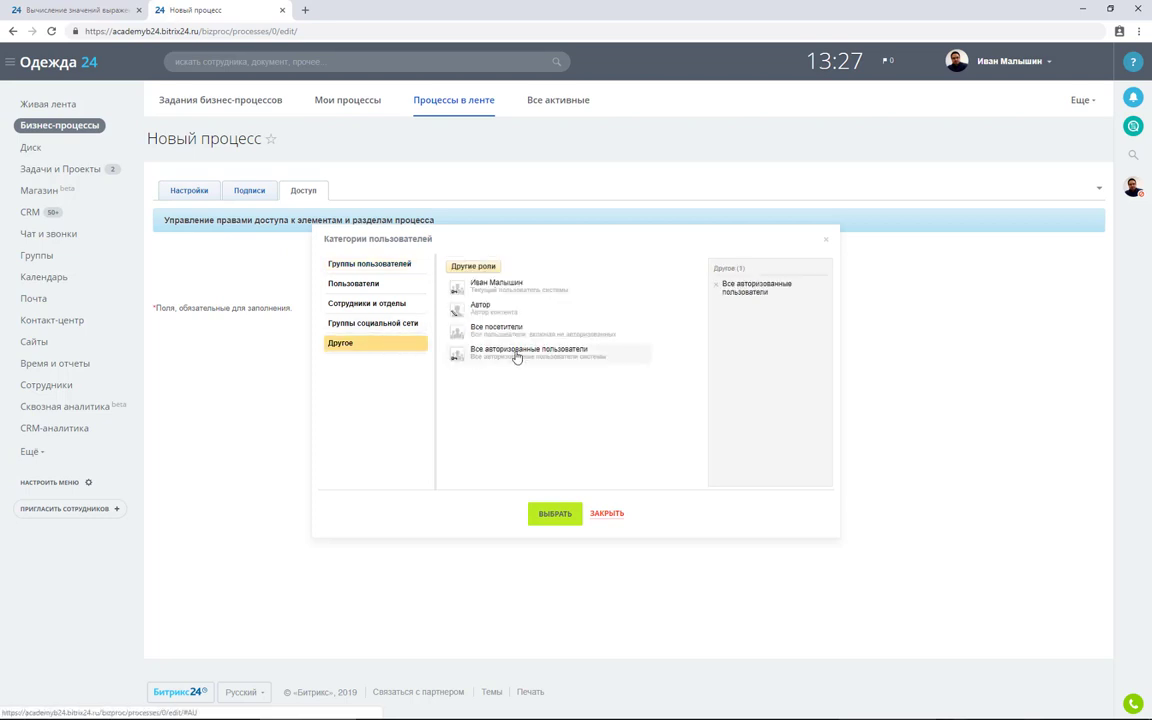
click(535, 512)
click(590, 259)
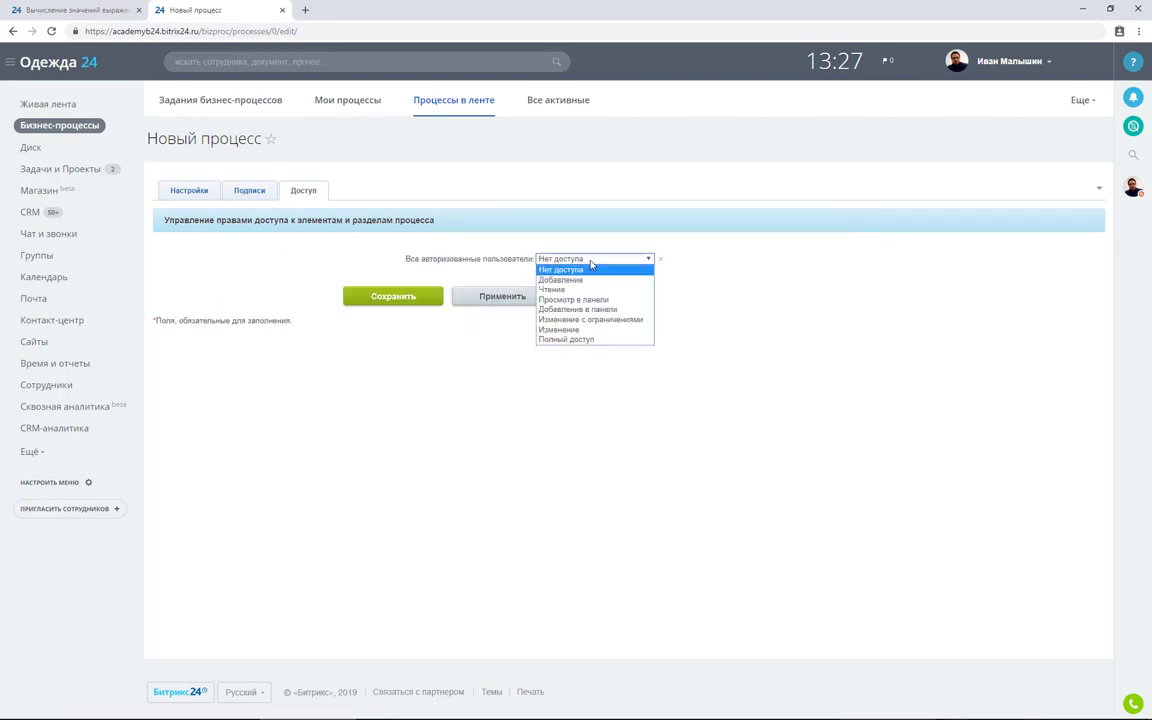
click(585, 290)
click(399, 298)
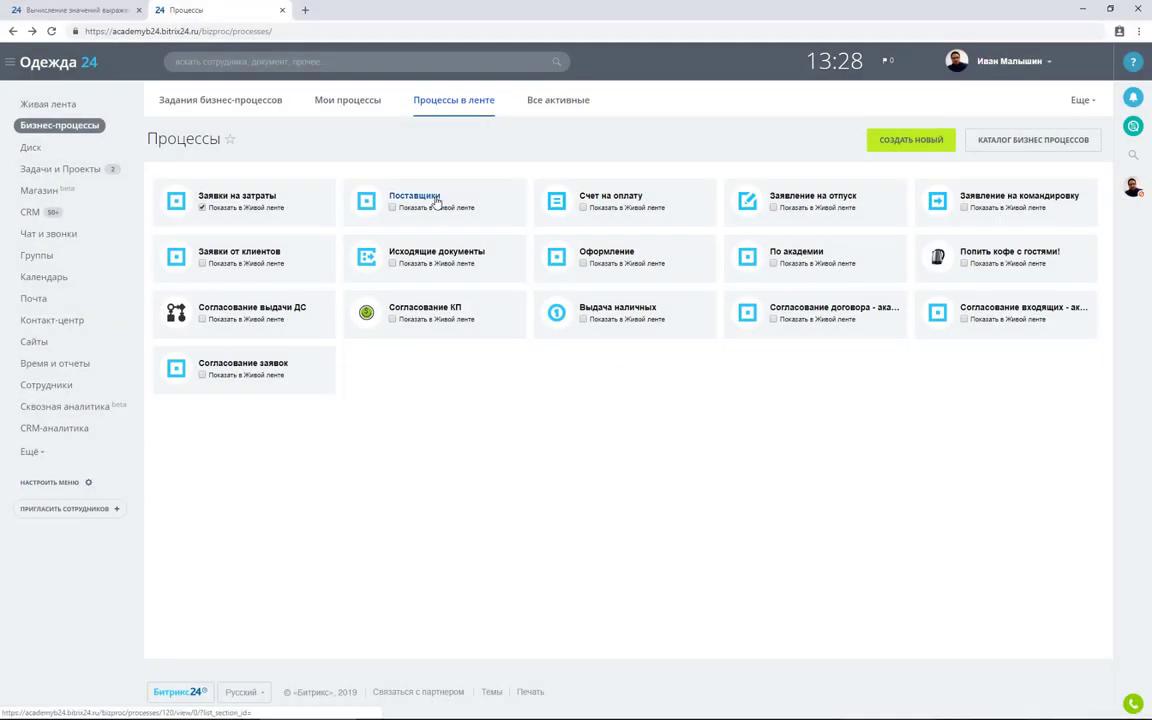
Add an element named "ООО Карандаш" to the "Поставщики" process and save it
click(434, 197)
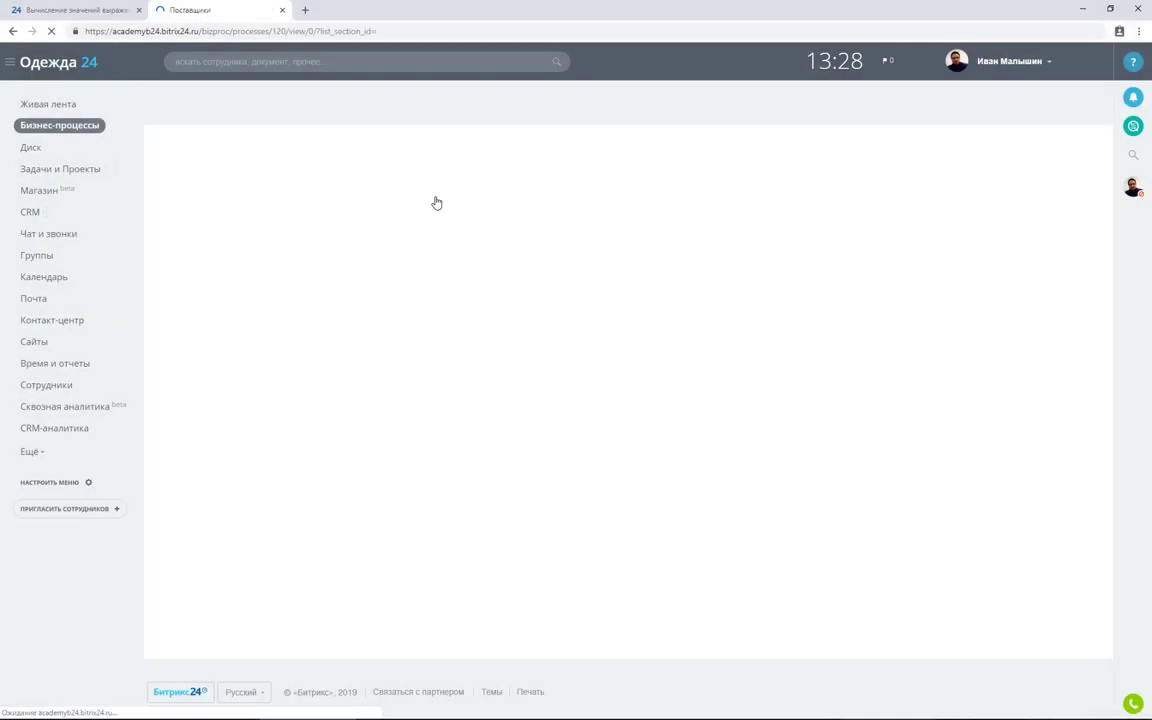
click(1034, 147)
click(418, 219)
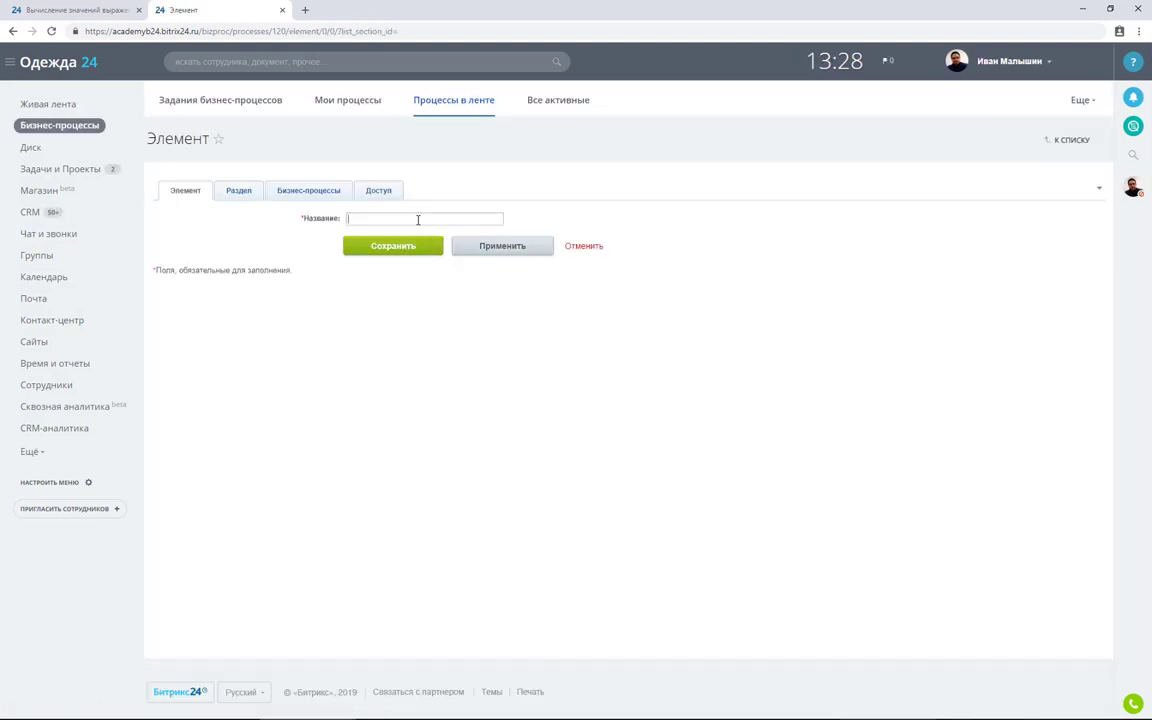
text(ООО Карандаш)
click(393, 247)
Add a second supplier element named "ООО Медведь" and save it
click(1030, 147)
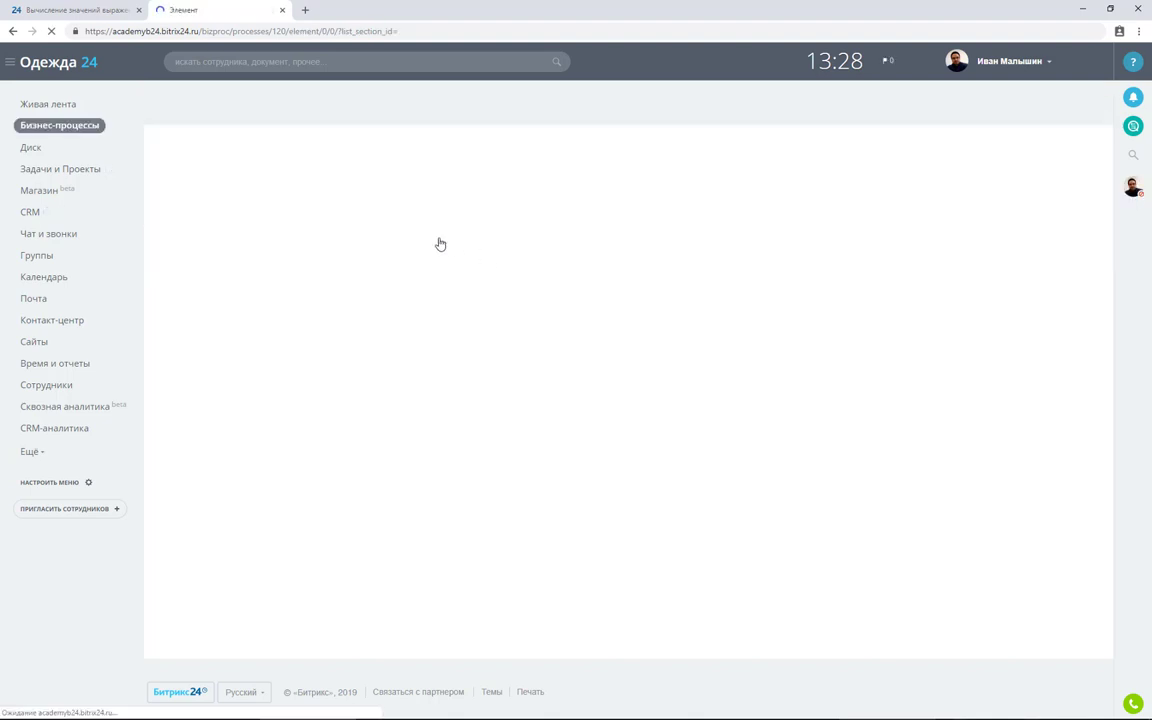
click(424, 219)
text(ООО Медвед)
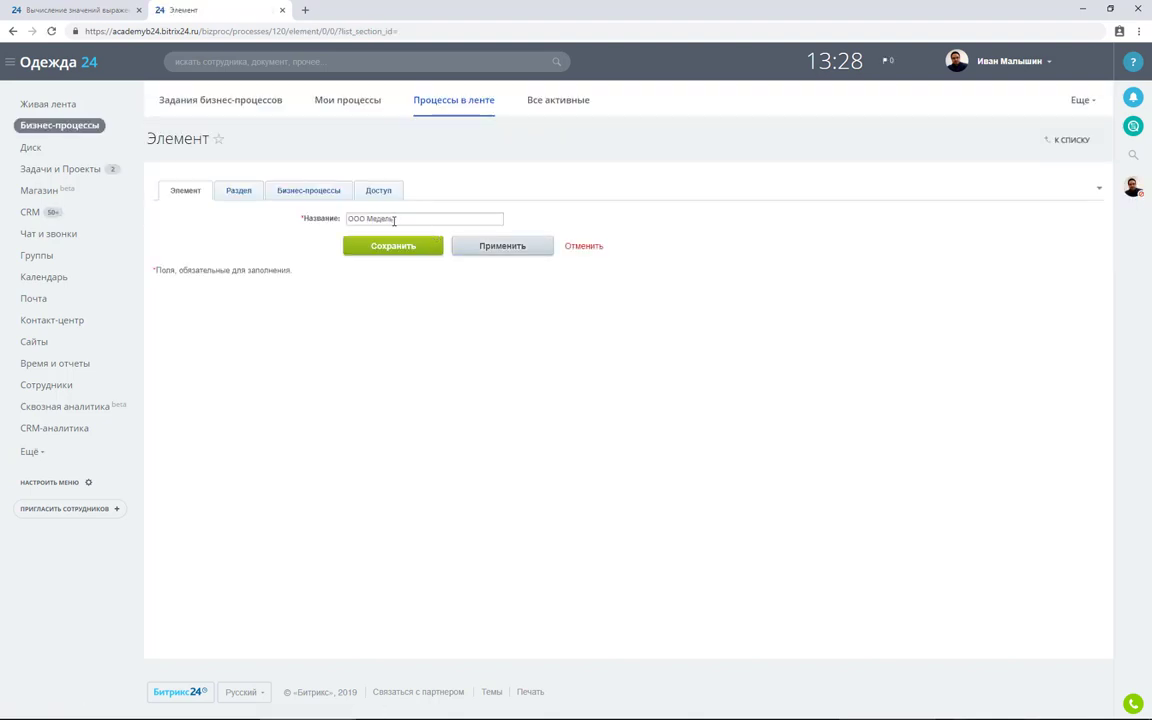
text(ь)
key(Return)
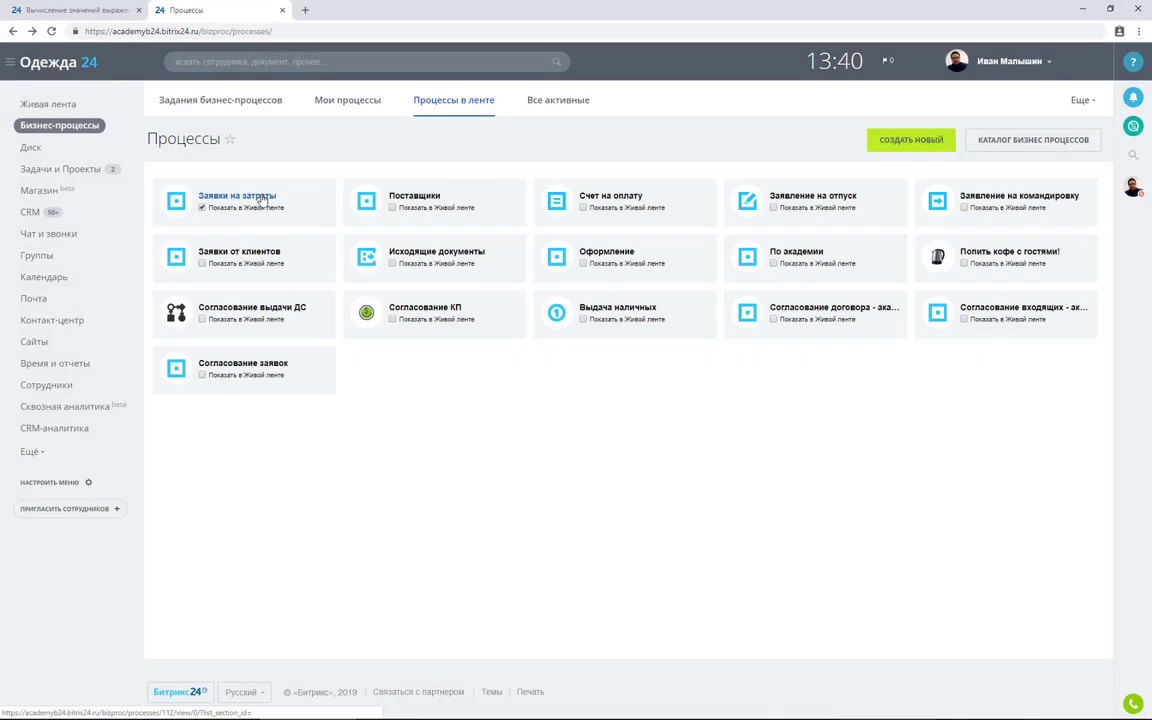
Start a new field in the field settings of the "Заявки на затраты" process and name it "Поставщик"
click(262, 198)
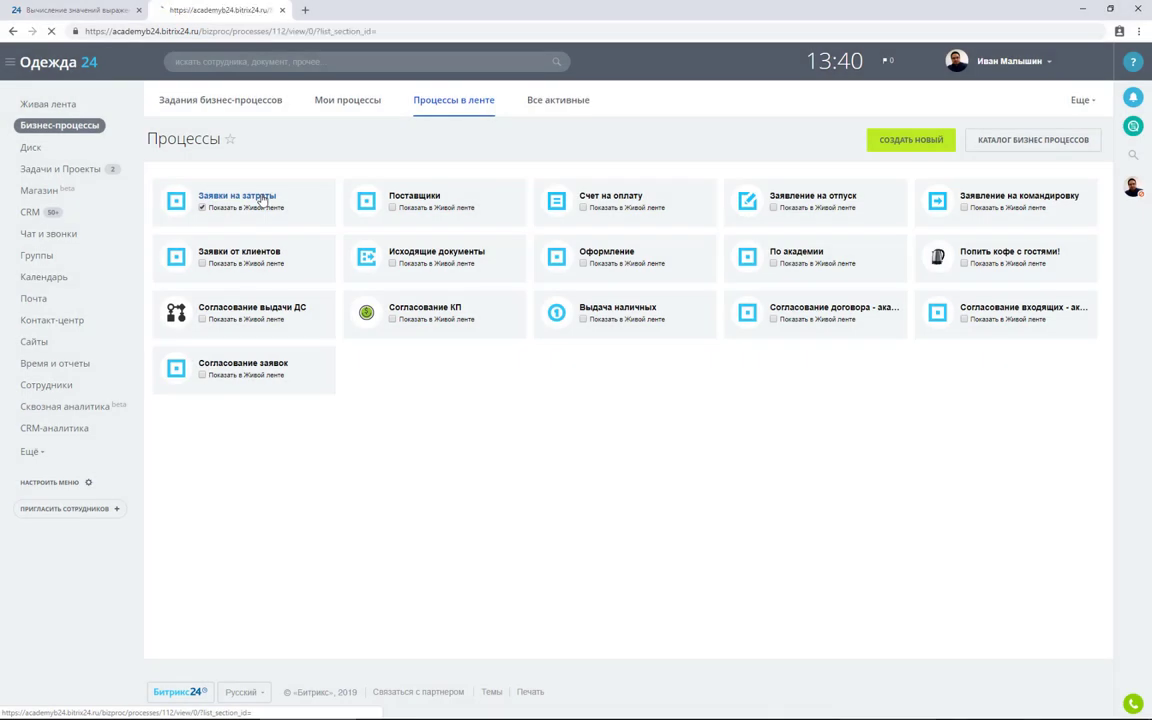
click(1010, 151)
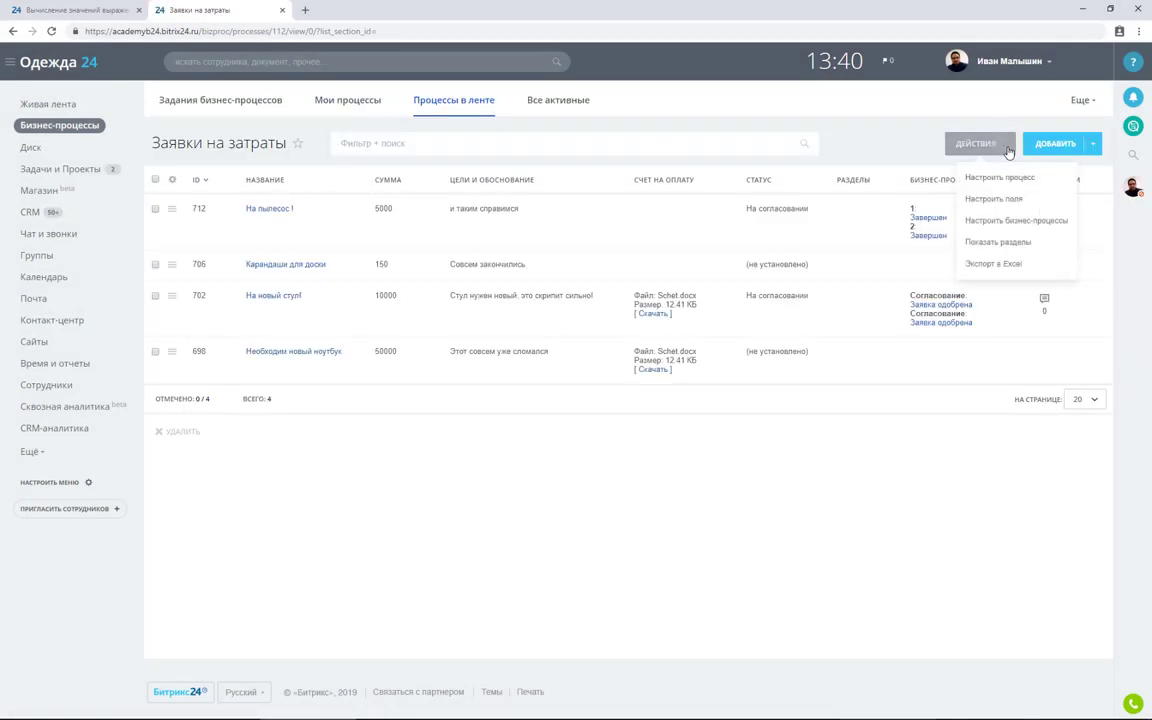
click(1008, 200)
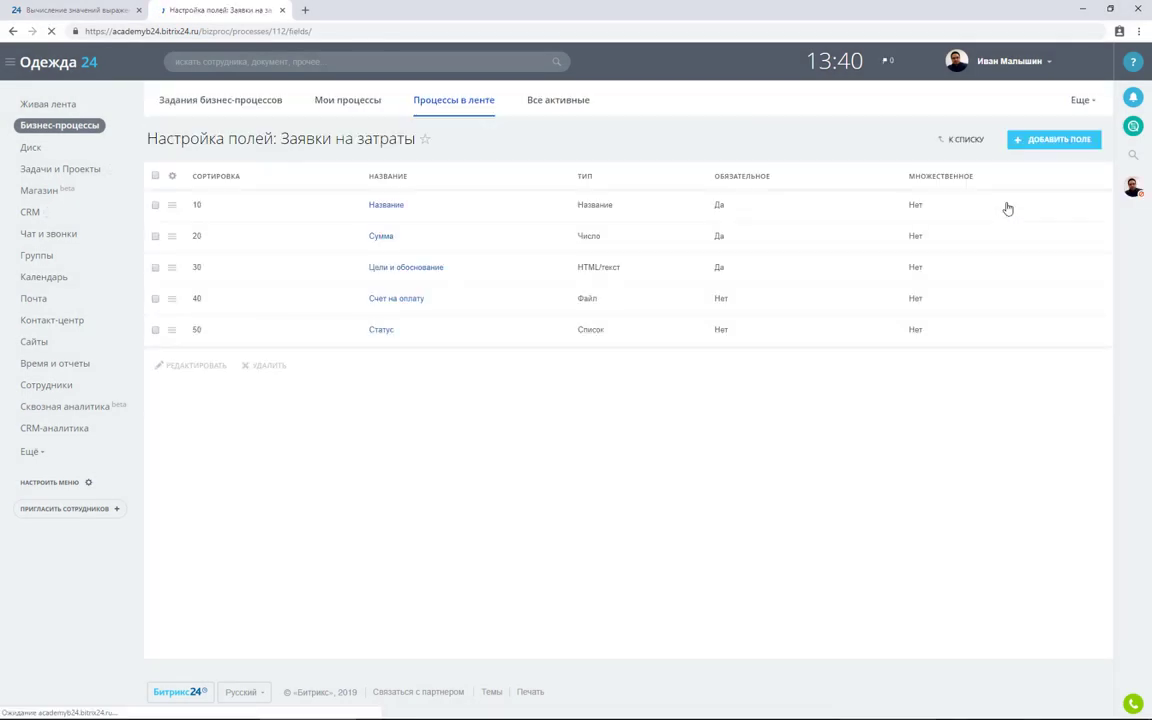
click(1040, 143)
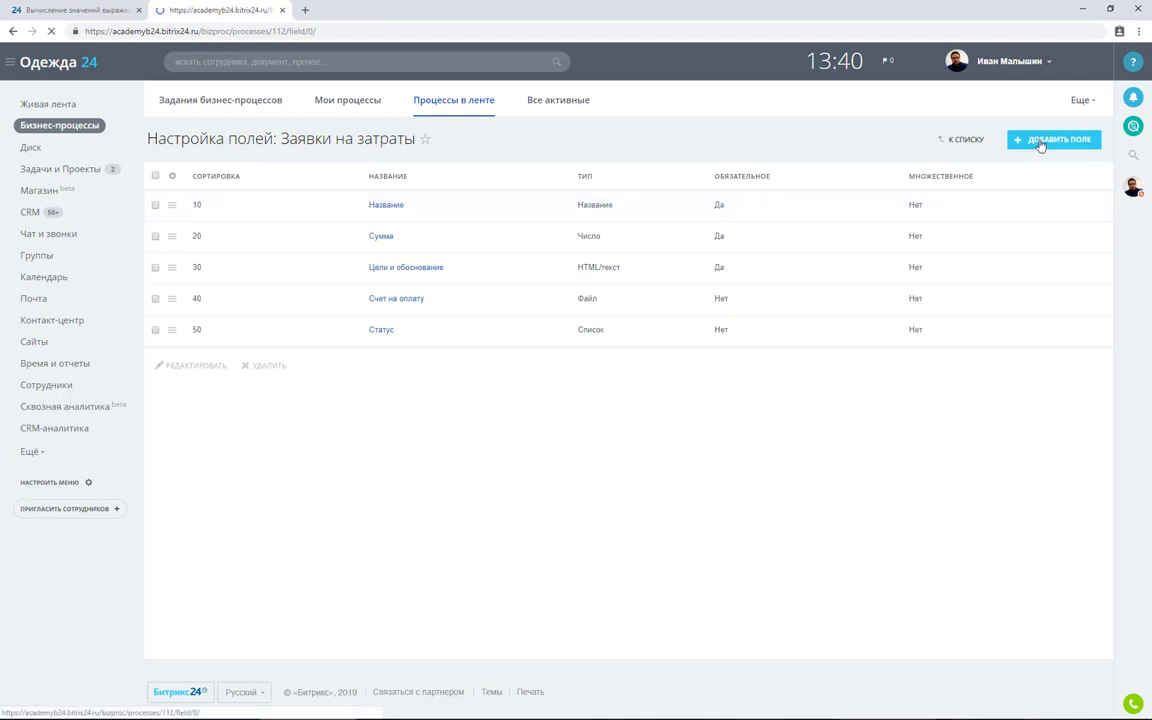
triple_click(483, 248)
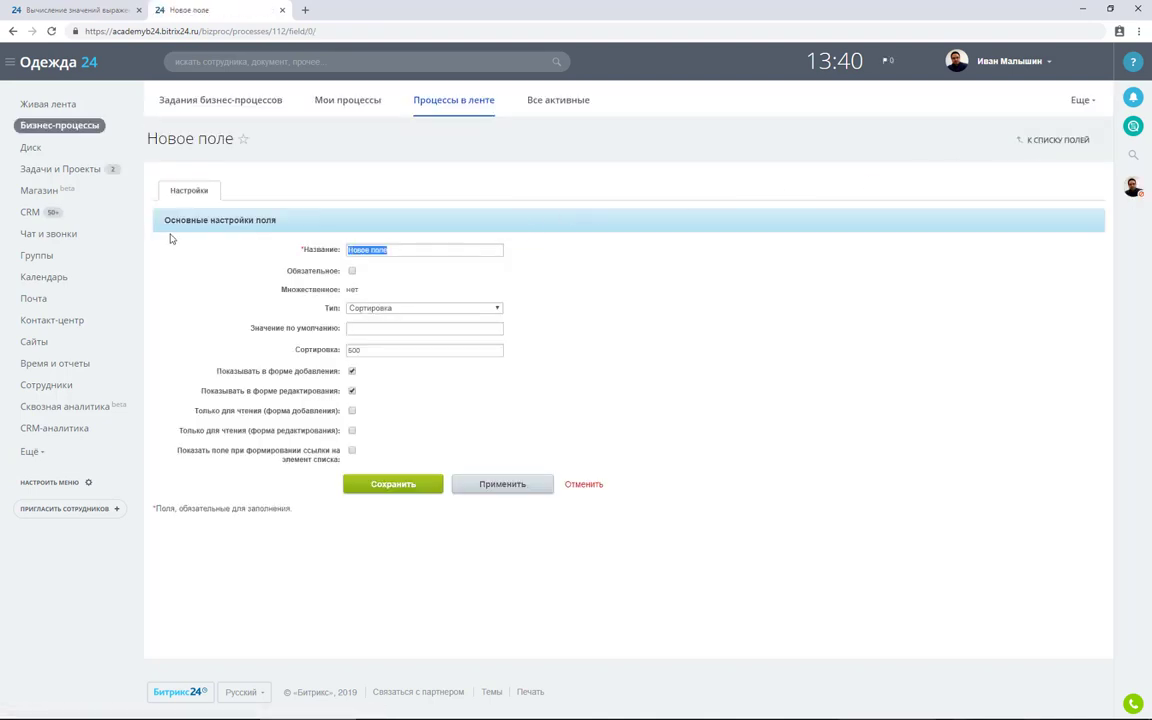
text(Пол)
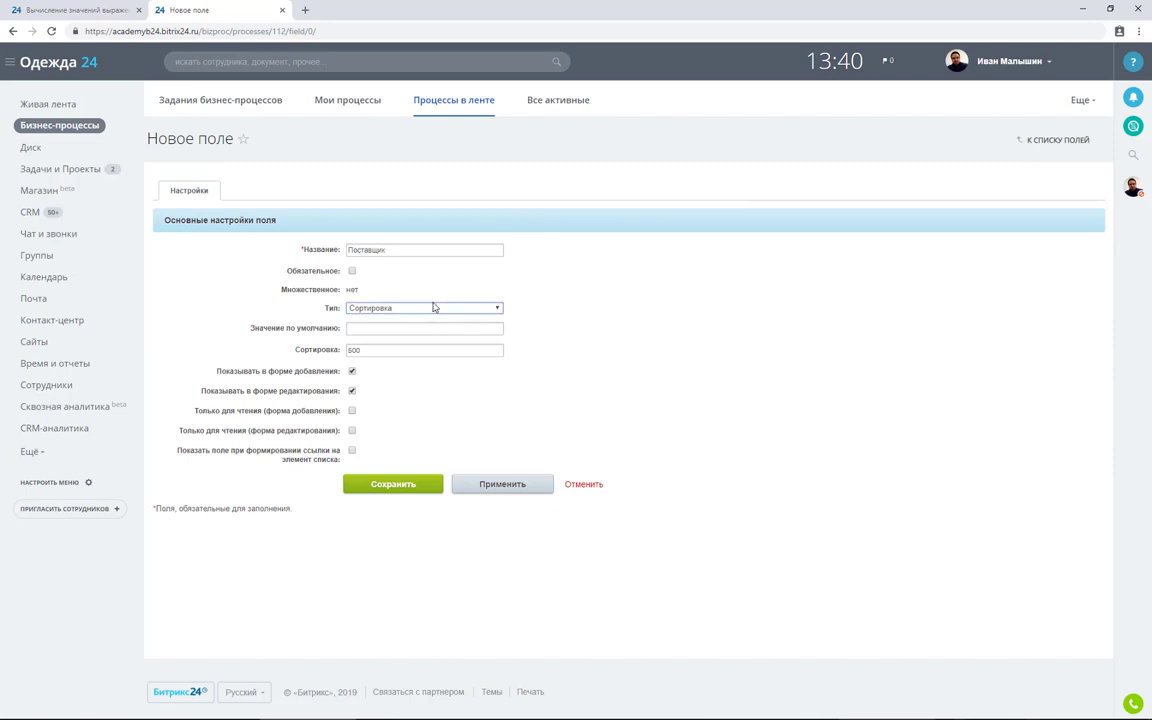
Set the field type to "Привязка к элементам" with "Поставщики" as the source list, and save the field
click(432, 305)
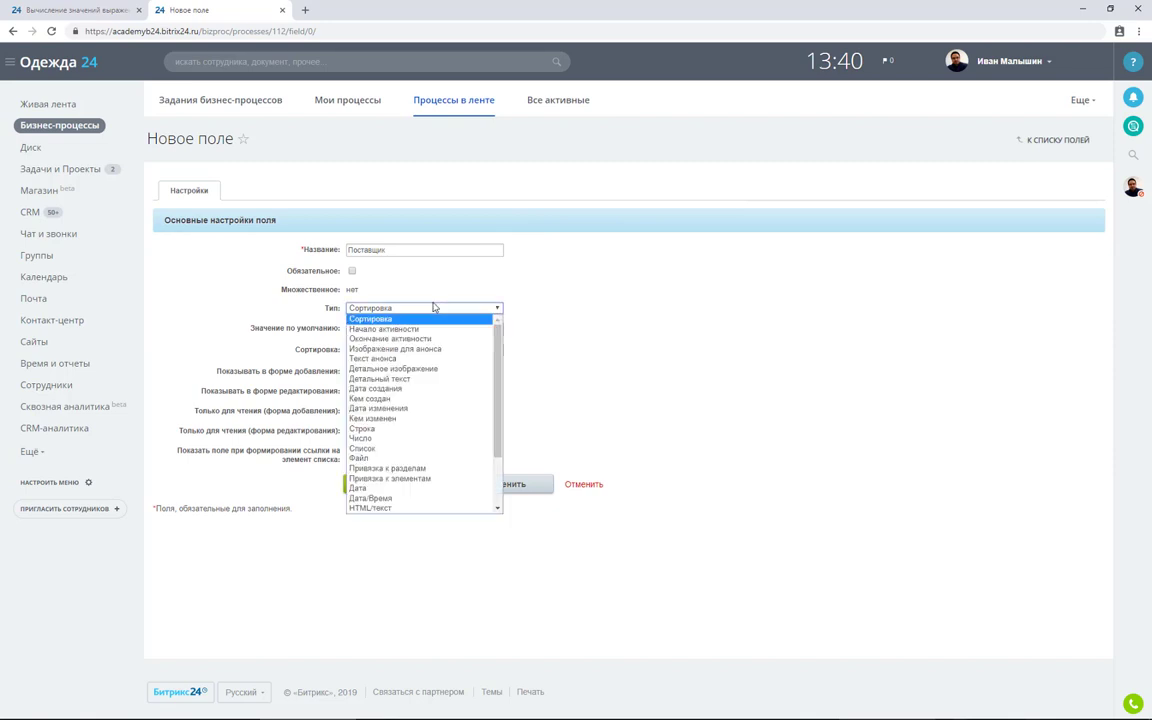
click(460, 478)
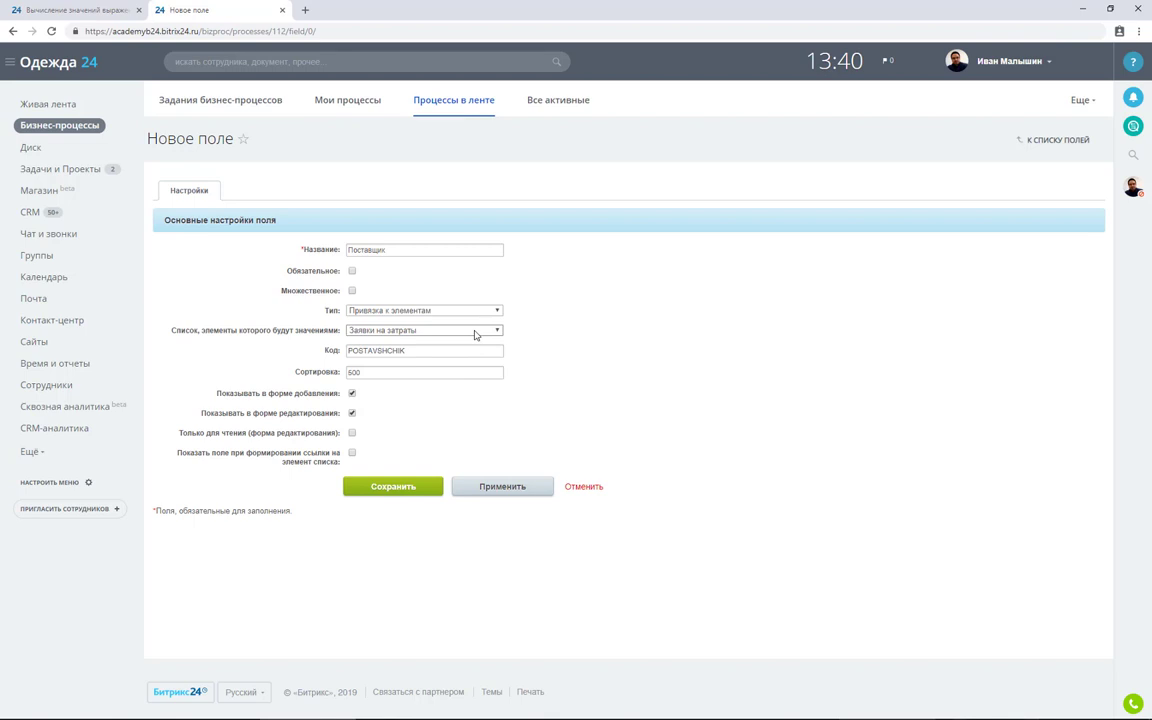
click(475, 332)
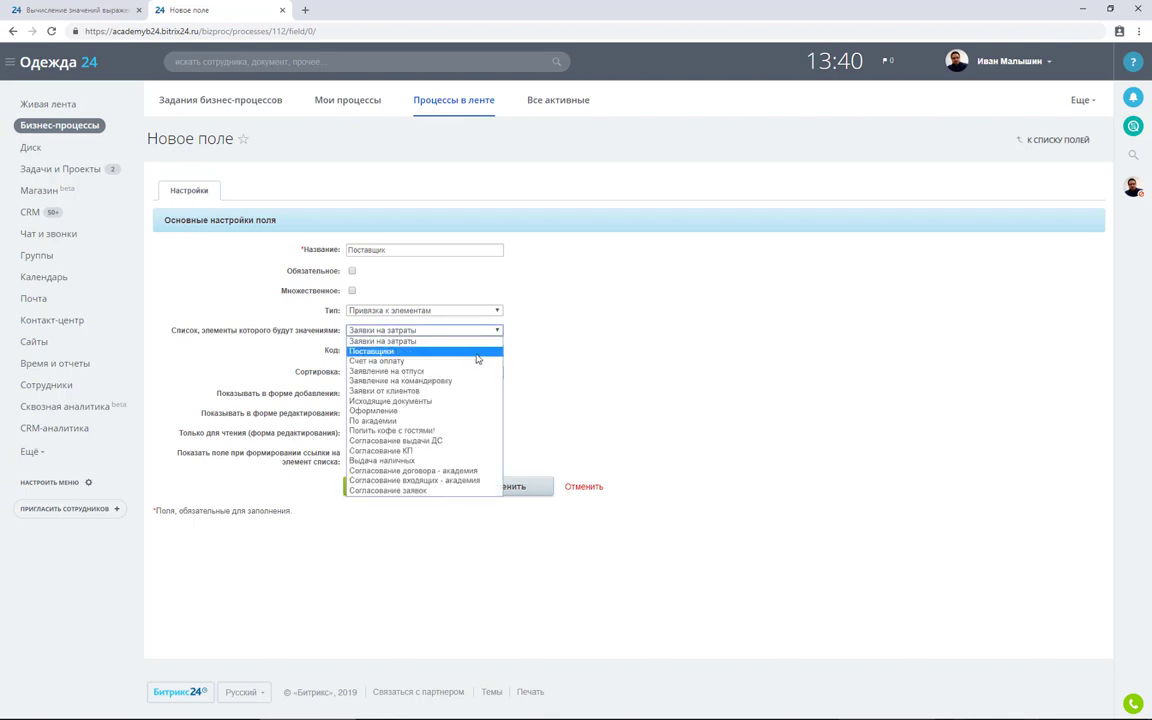
click(477, 352)
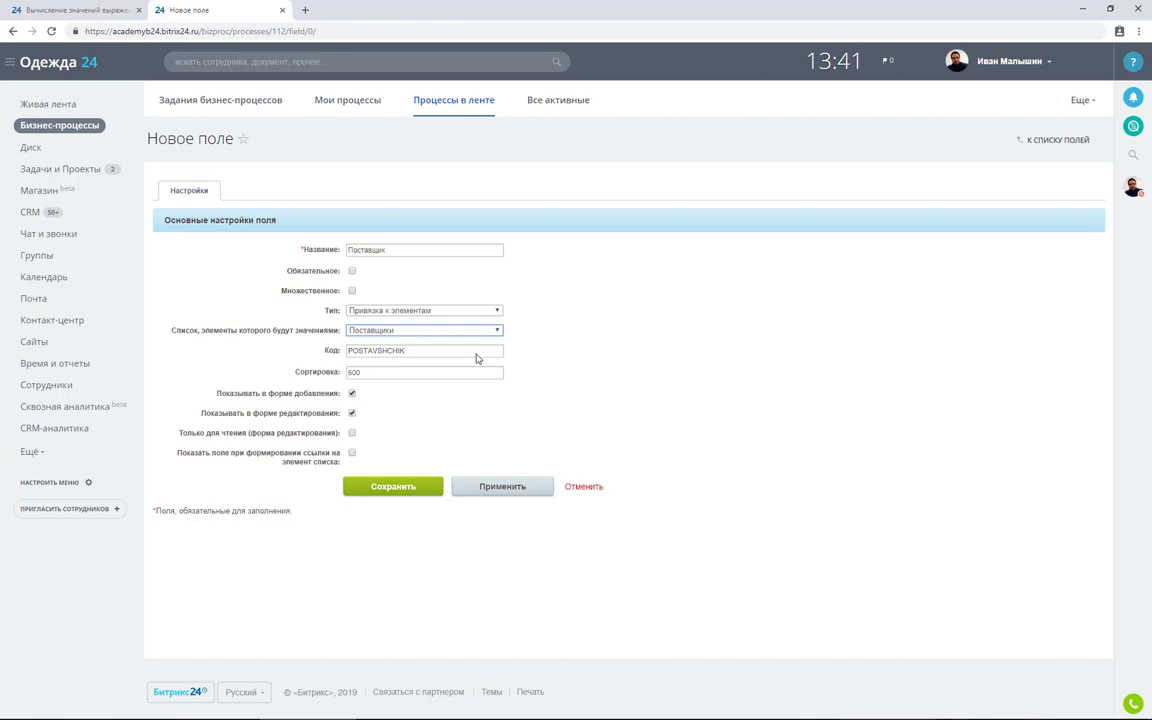
click(416, 490)
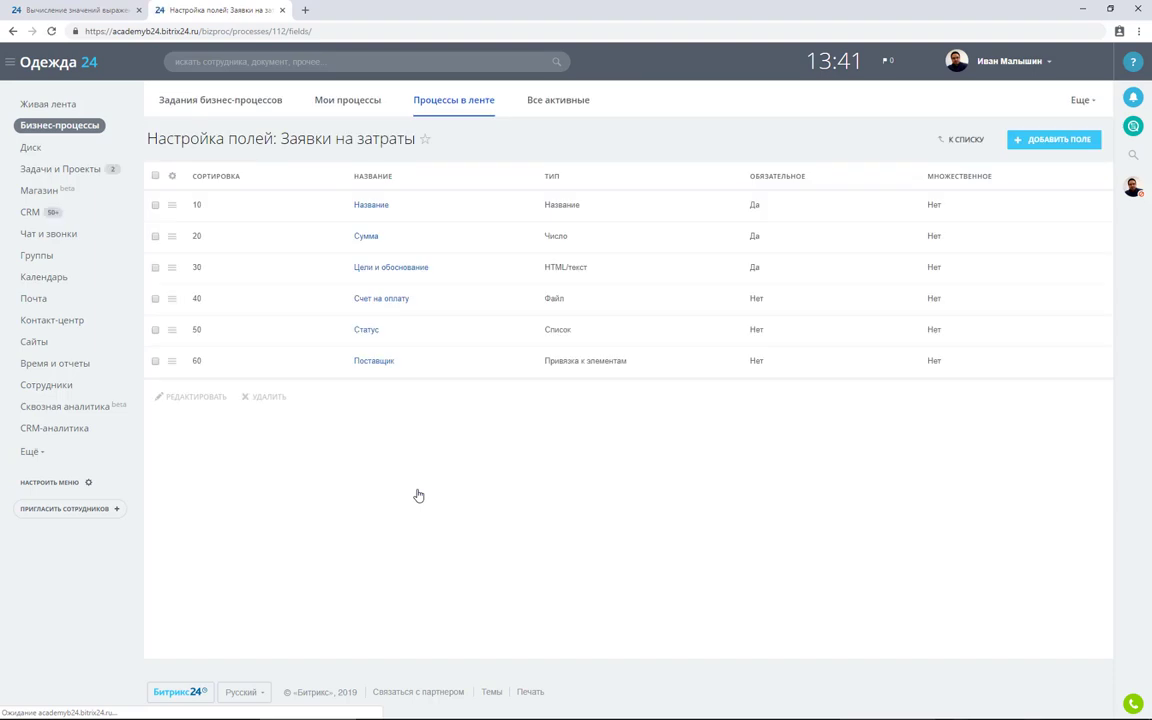
Show the "Поставщик" column in the "Заявки на затраты" list and move it directly after "Сумма"
click(953, 141)
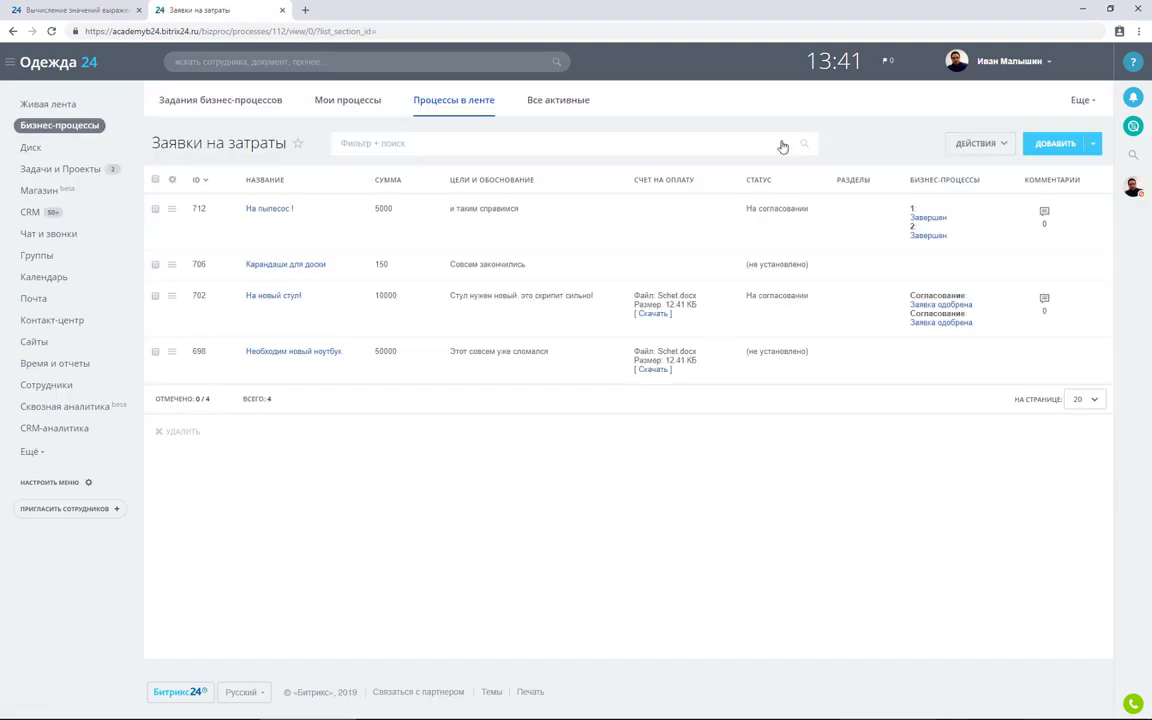
click(172, 179)
click(634, 361)
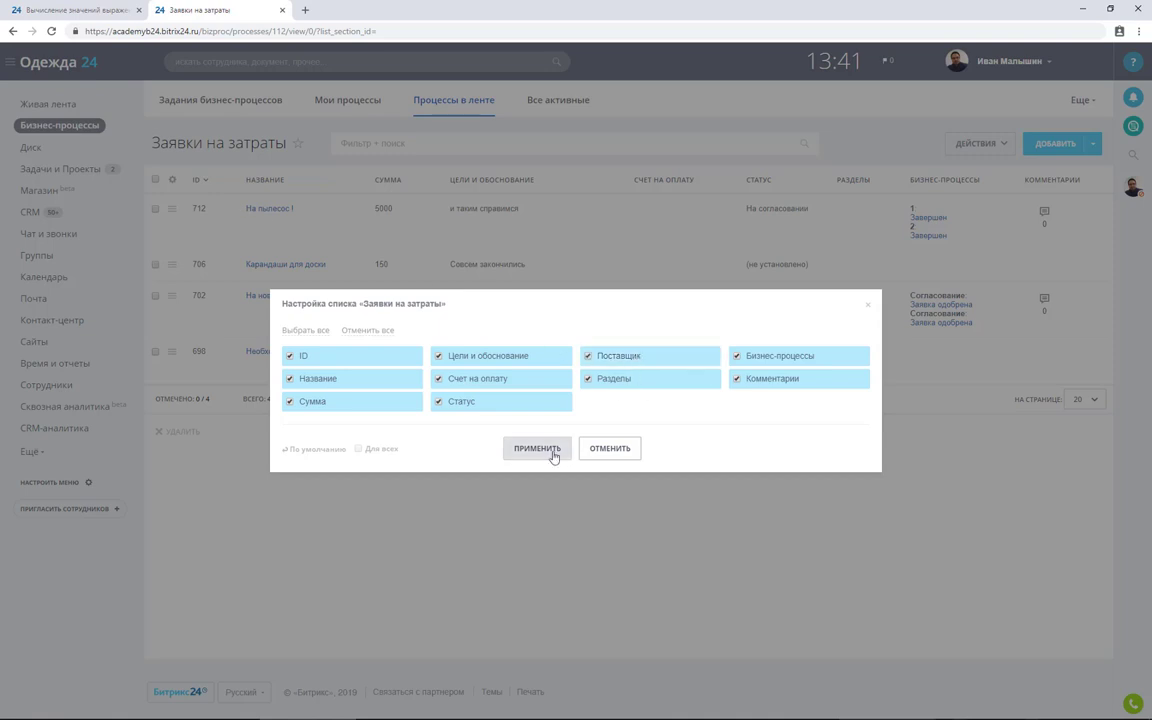
click(550, 450)
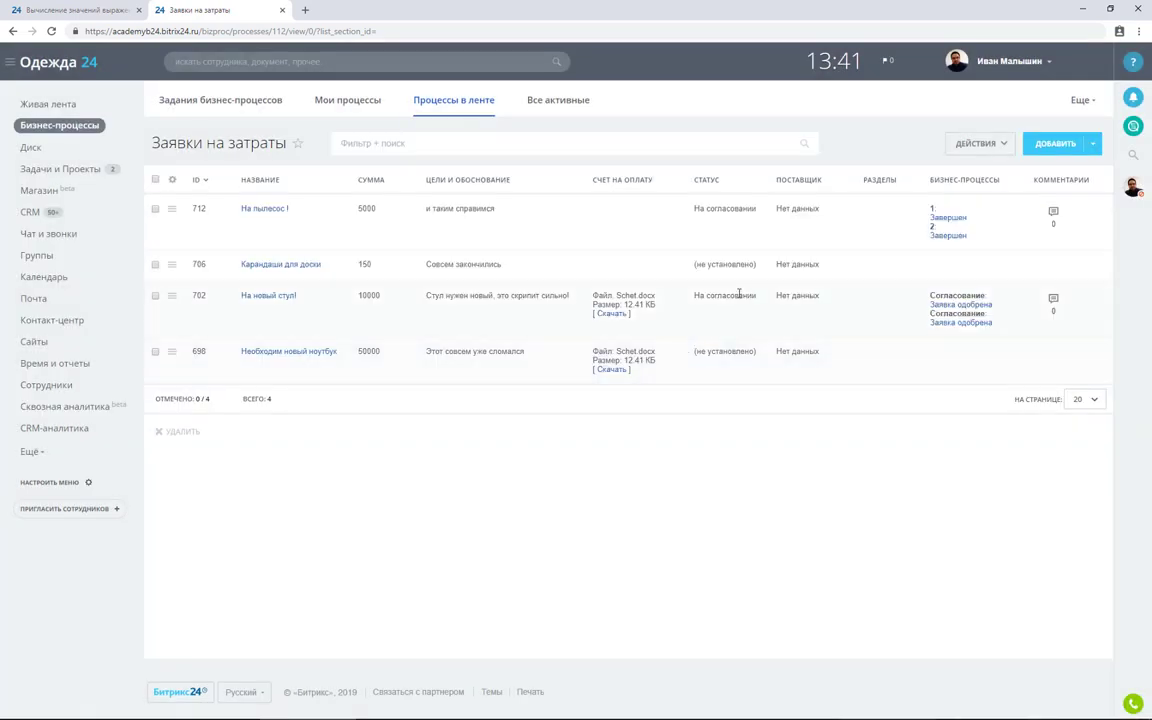
drag(800, 181, 440, 200)
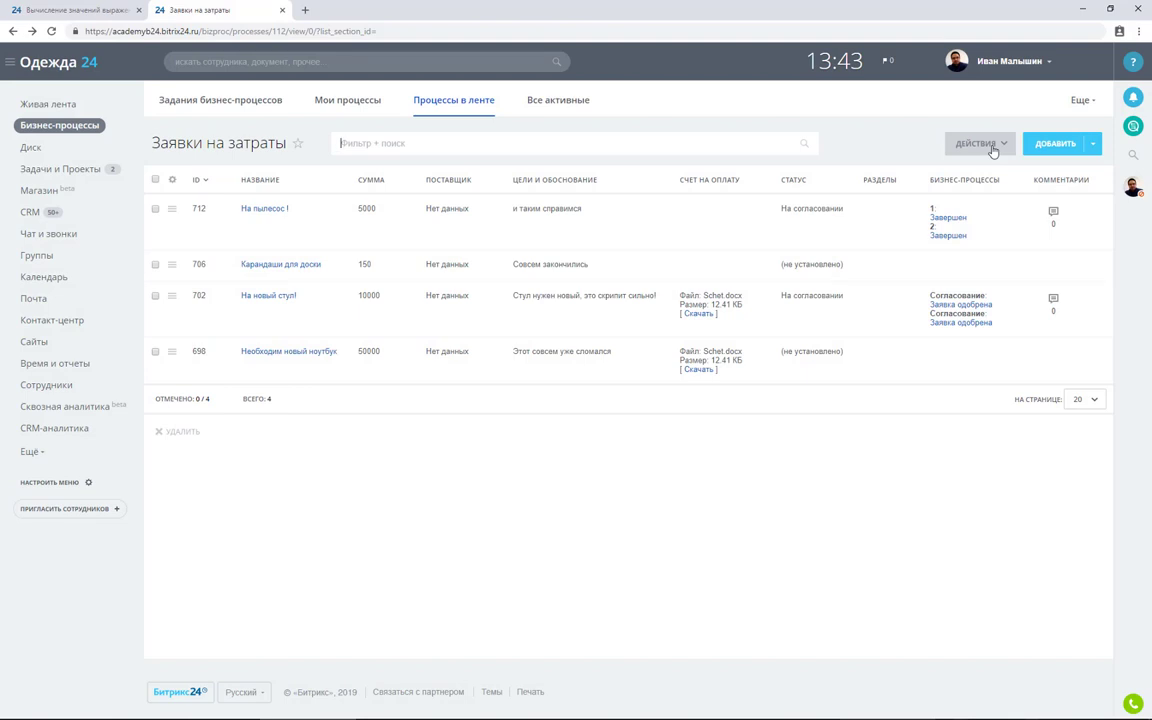
Create a sequential business process template for "Заявки на затраты" and name it "Установить поставщика"
click(994, 148)
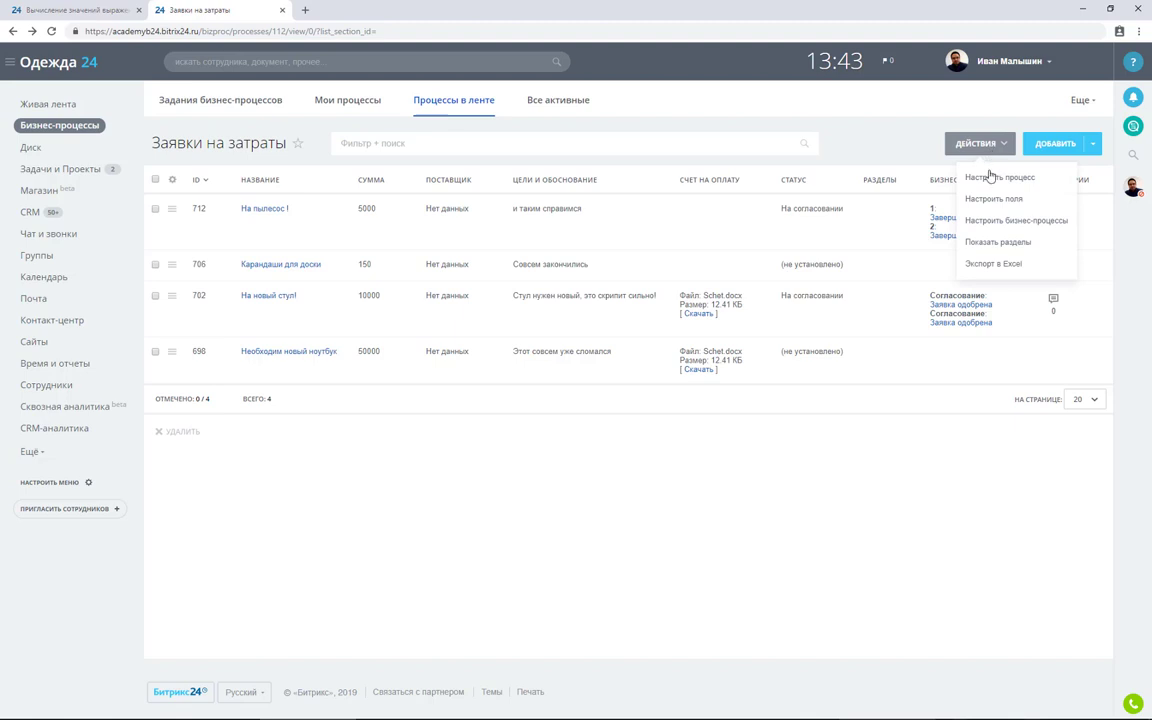
click(993, 222)
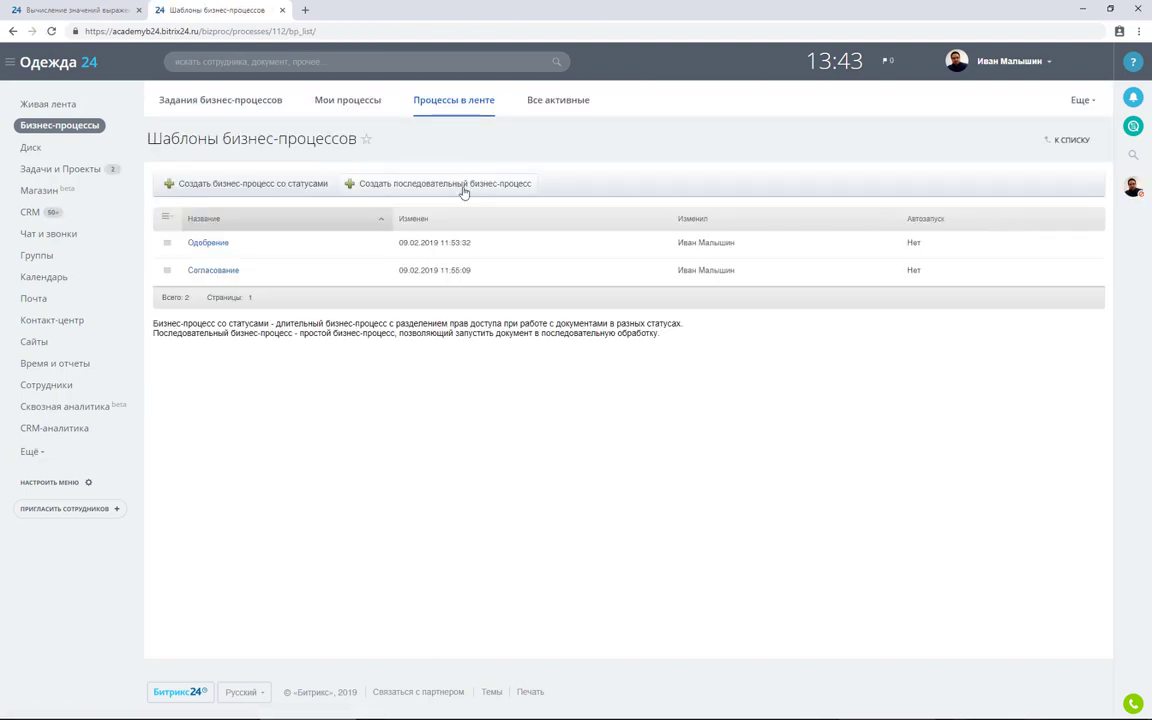
click(463, 187)
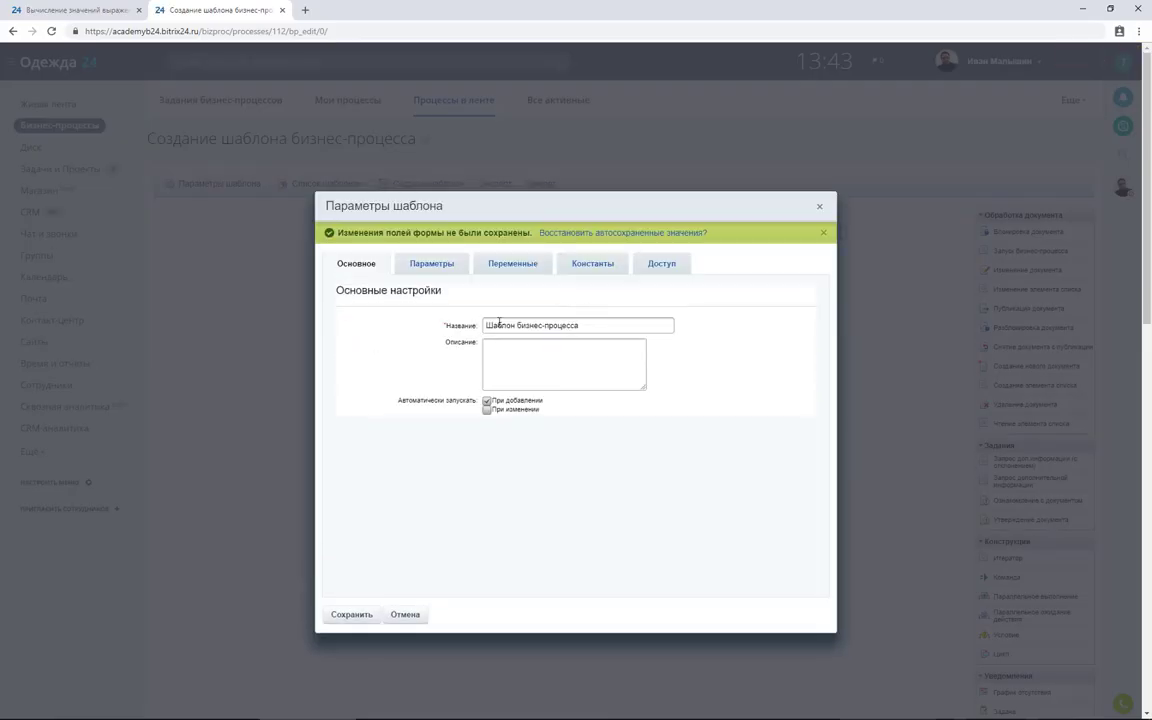
triple_click(499, 325)
text(Установить поставщика)
Add a template parameter with identifier "postavshik", name "Поставщик" and type "Привязка к элементам в виде списка"
click(446, 264)
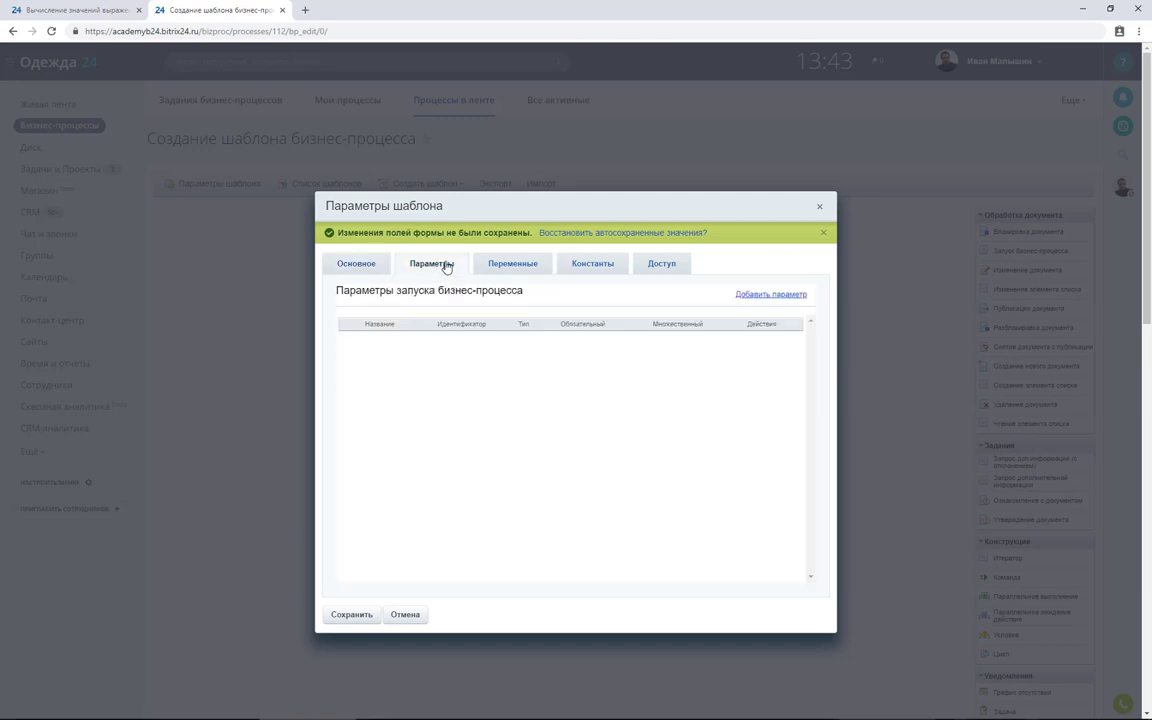
click(744, 298)
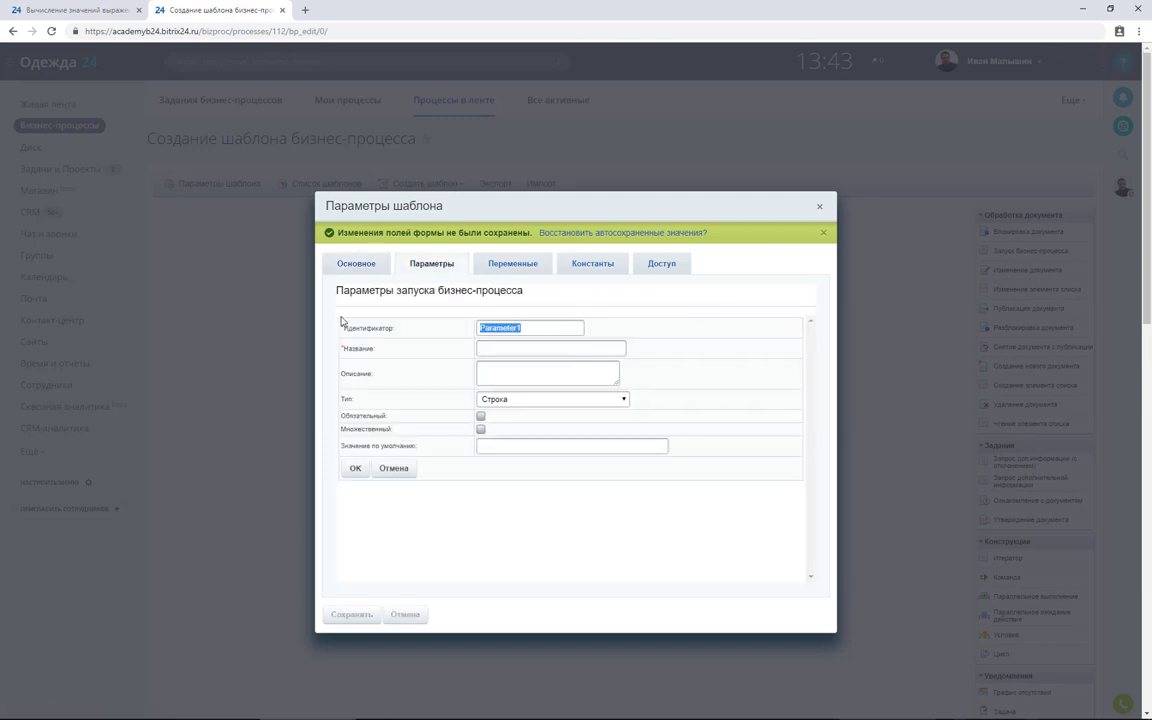
text(зщ)
click(608, 399)
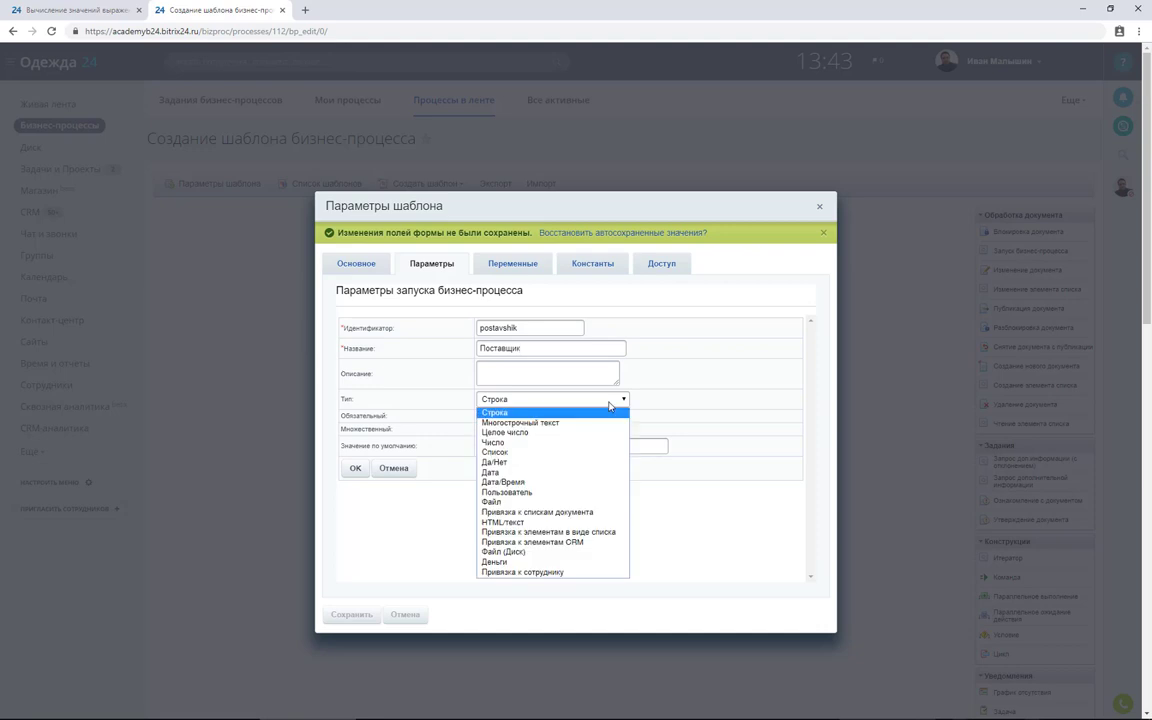
click(609, 532)
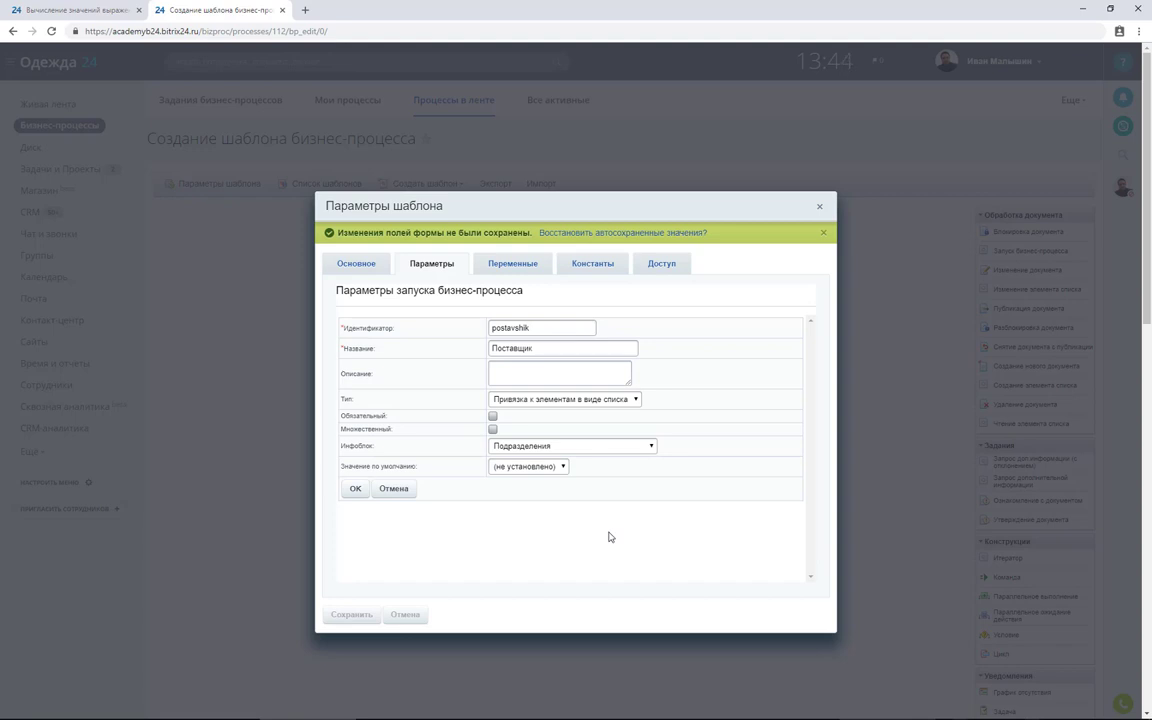
Set the parameter's information block to "Поставщики", confirm the parameter and save the template parameters
click(650, 447)
scroll(668, 521, down, 5)
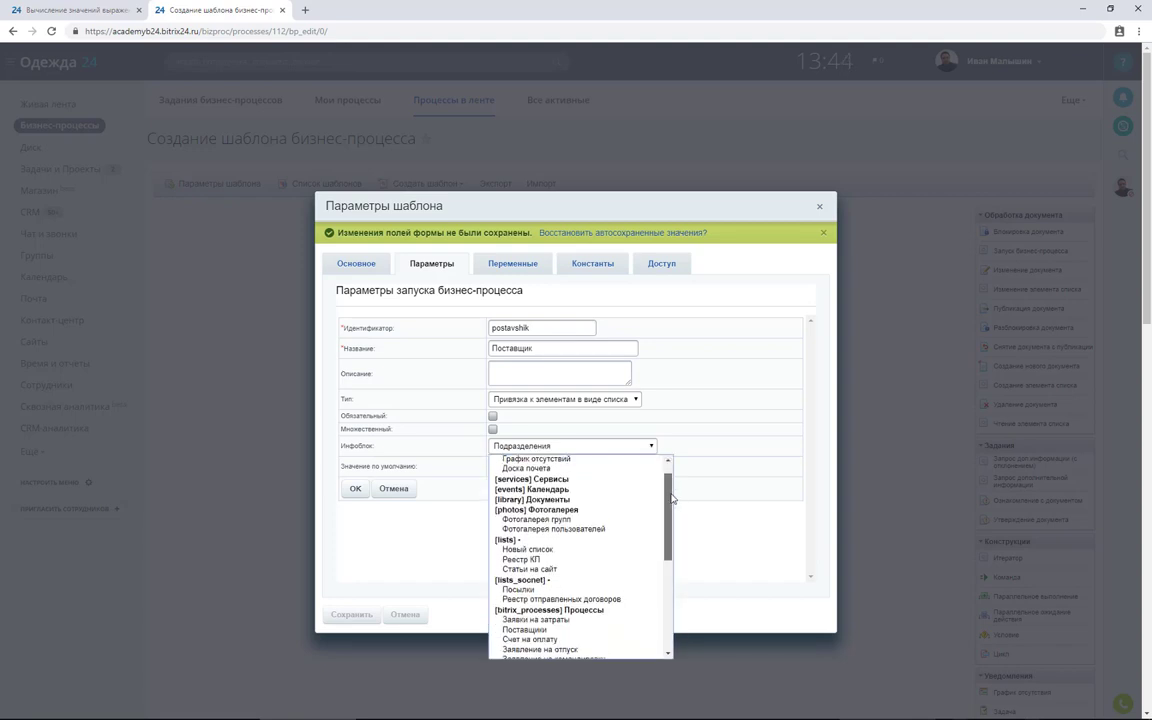
scroll(668, 521, down, 3)
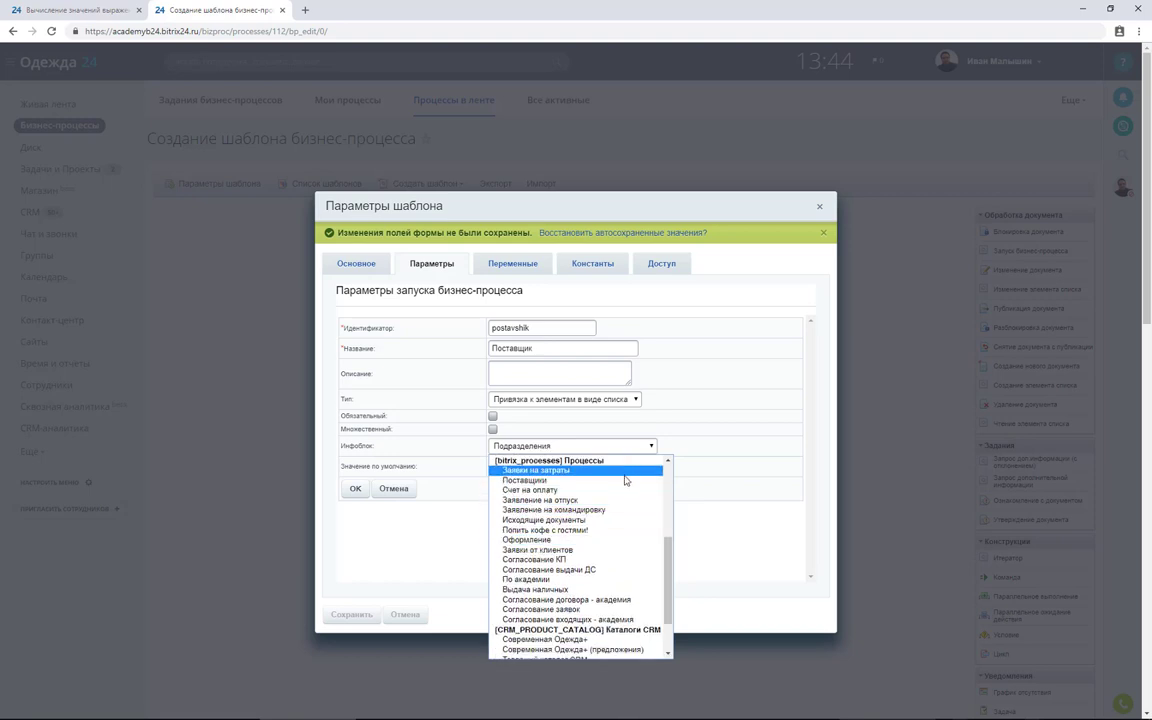
click(625, 481)
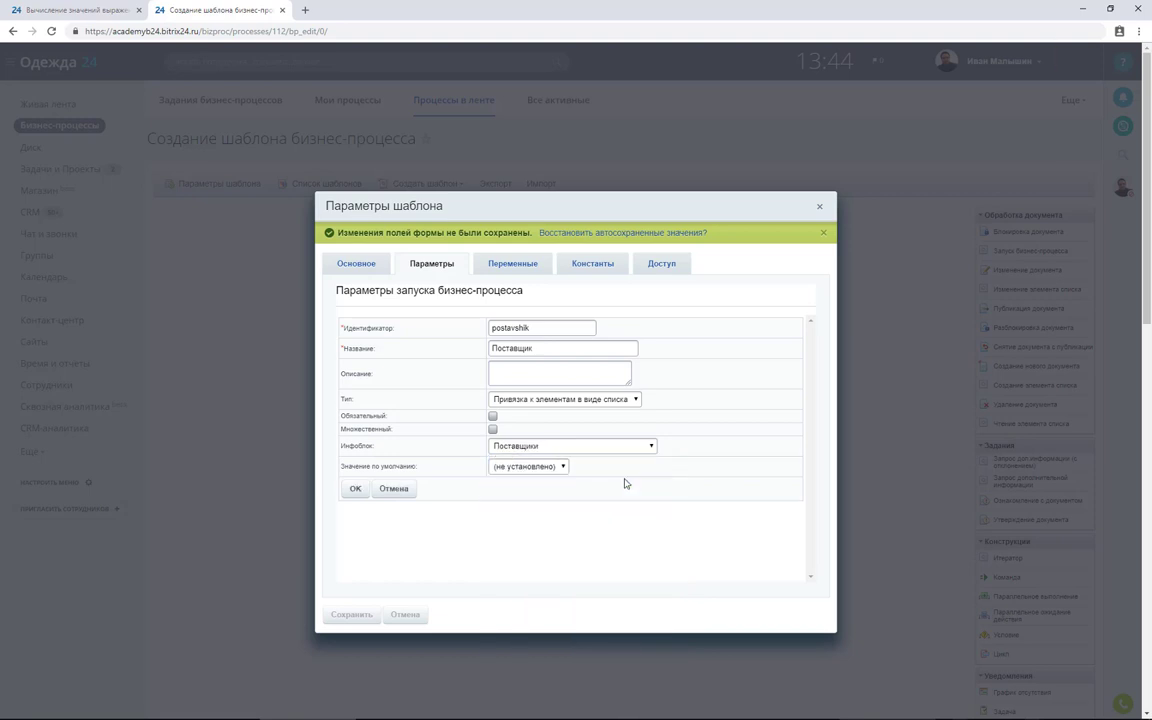
click(355, 488)
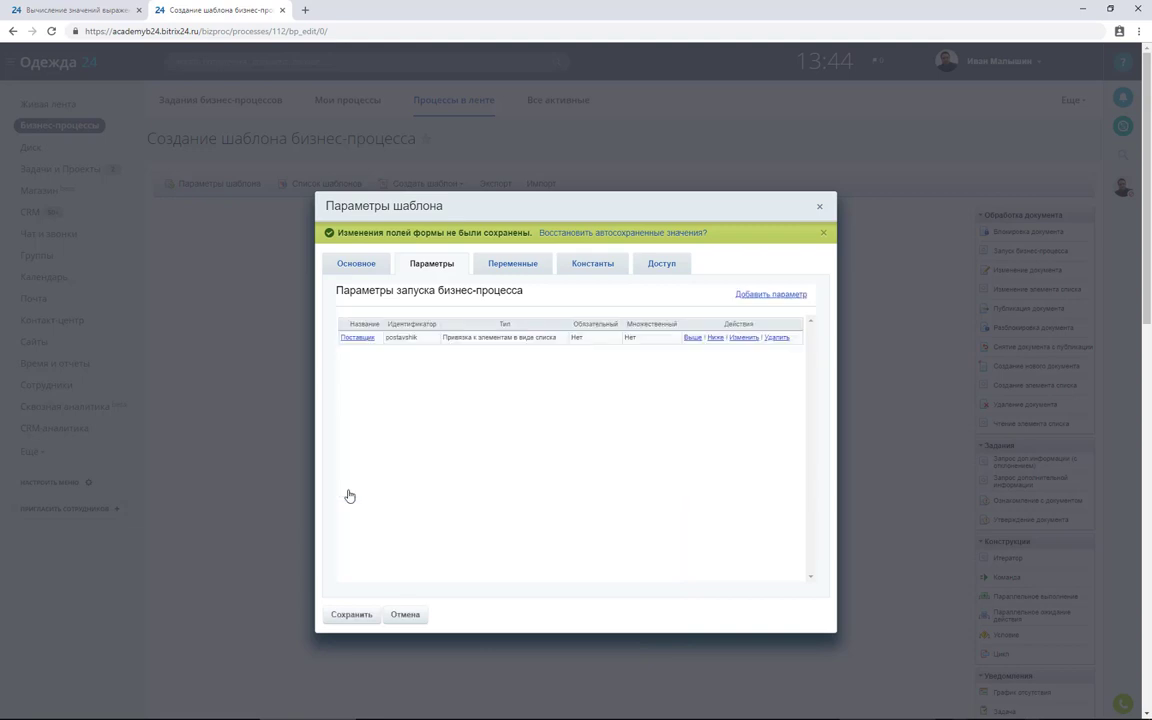
click(351, 615)
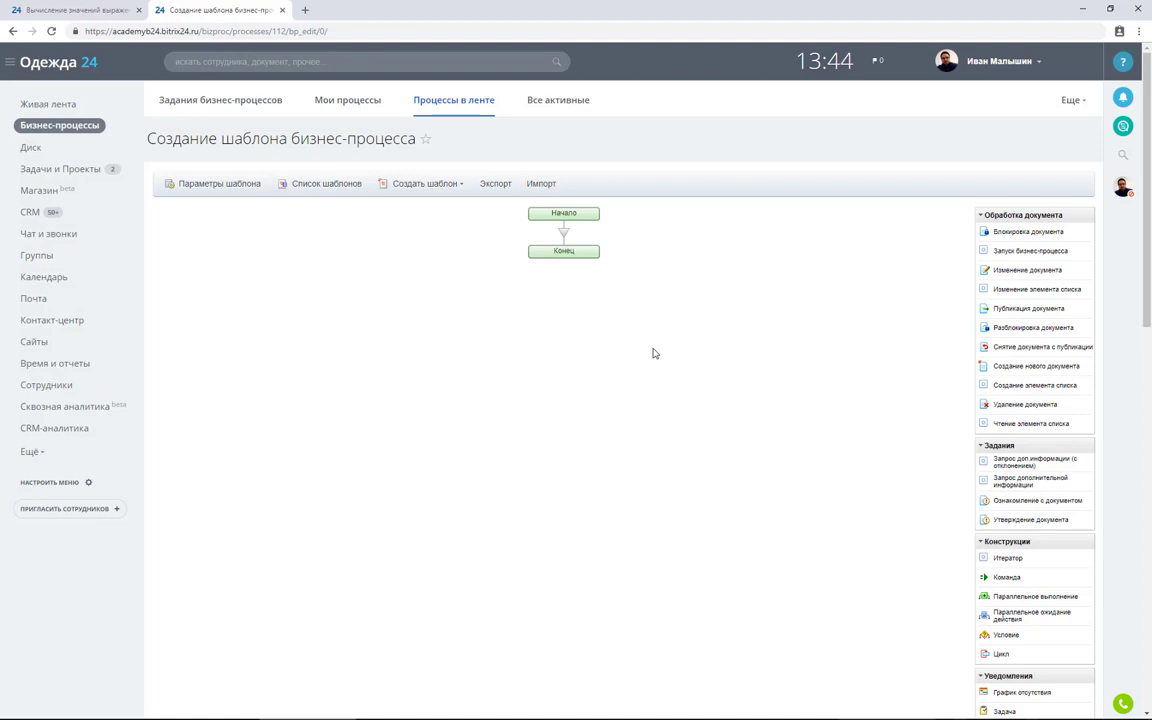
Add a condition between start and end, with one branch titled "Поставщик выбран" that checks by variable value that "Поставщик" is "заполнено"
drag(1005, 634, 565, 238)
double_click(404, 292)
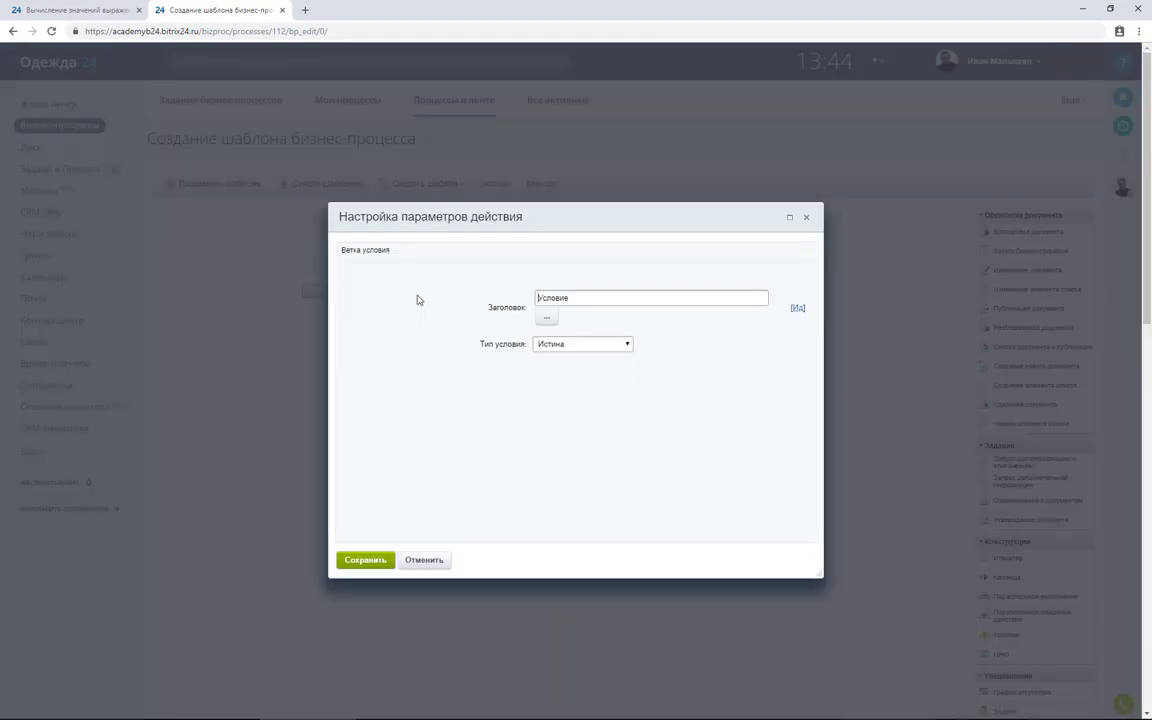
click(595, 346)
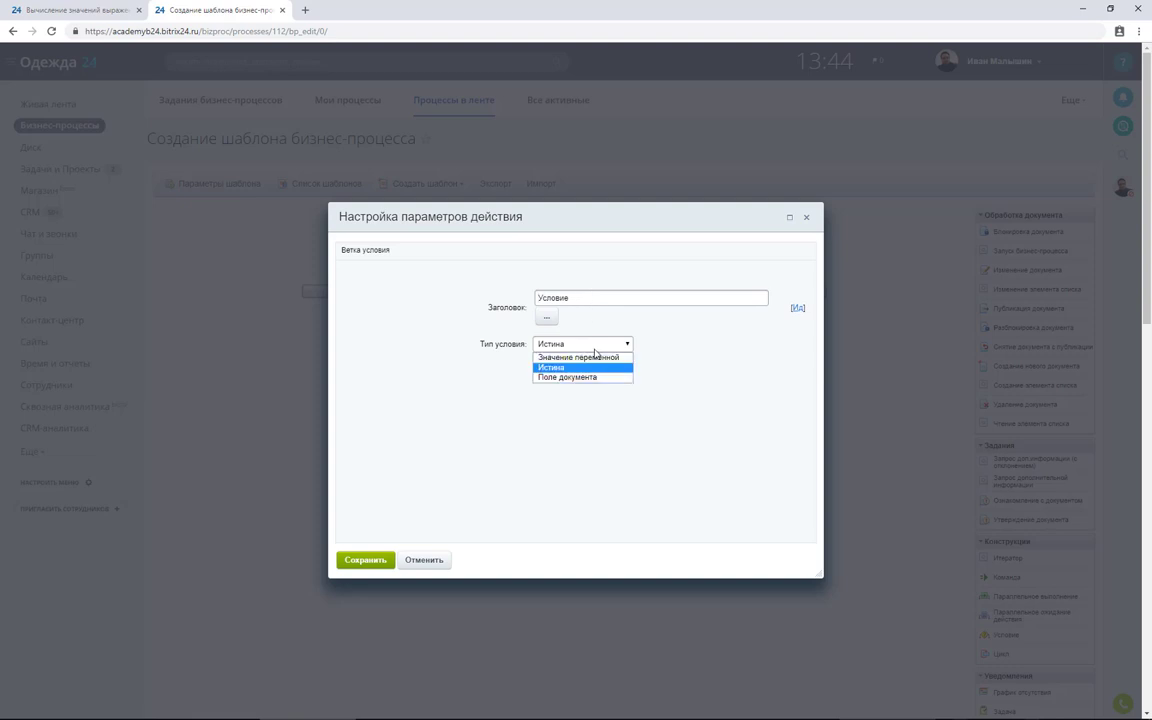
click(596, 358)
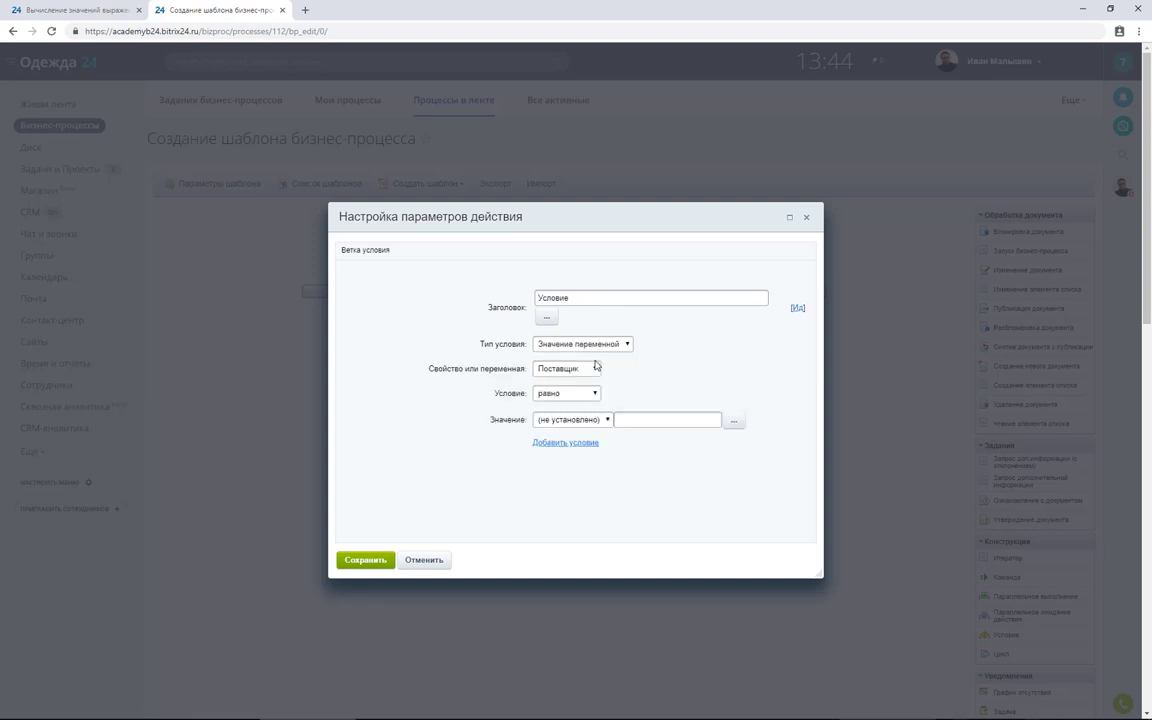
click(590, 393)
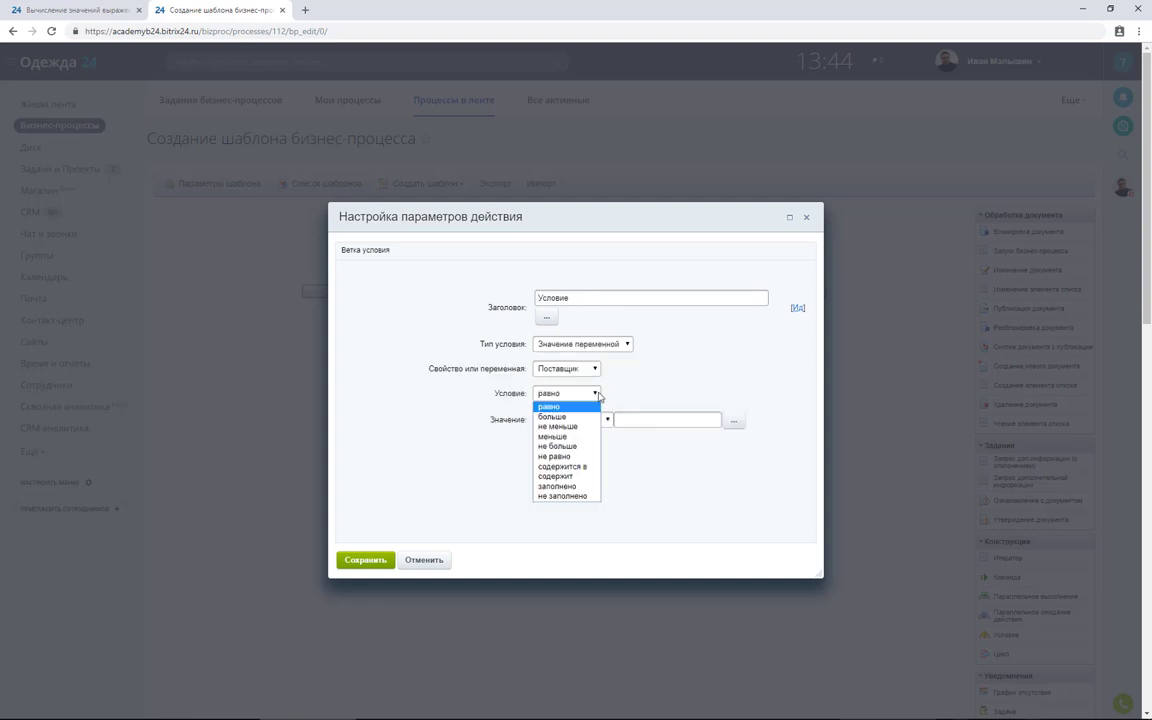
click(580, 485)
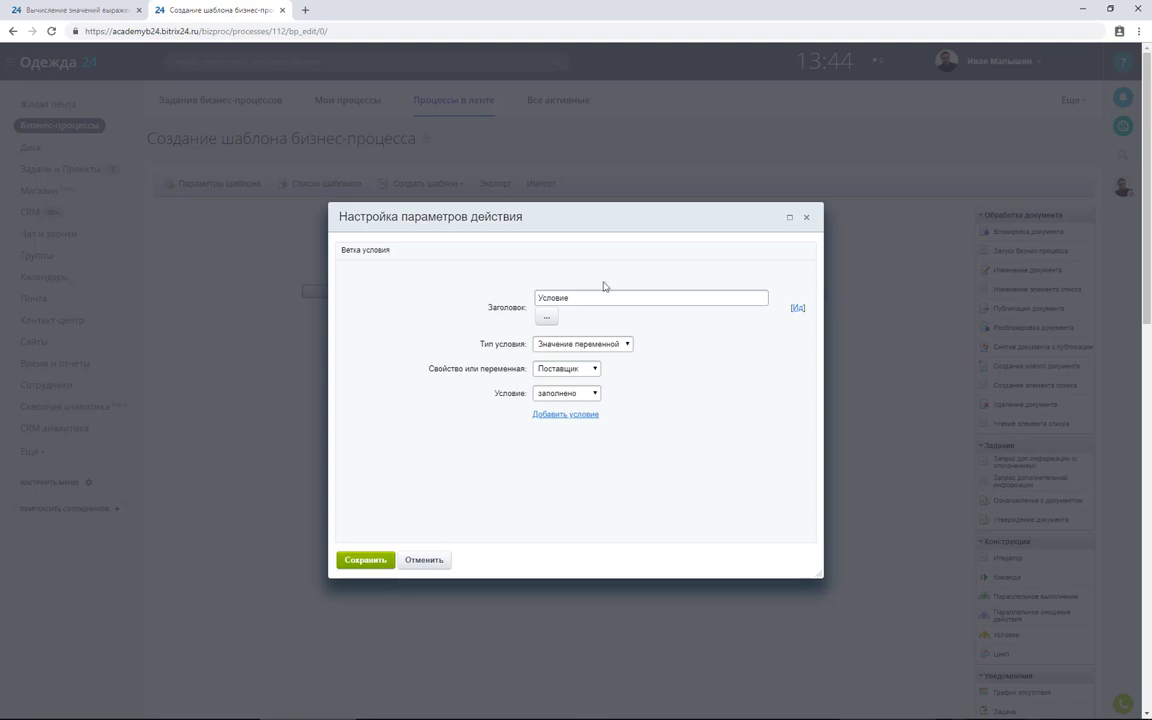
drag(600, 298, 478, 296)
text(Поставщик выбран)
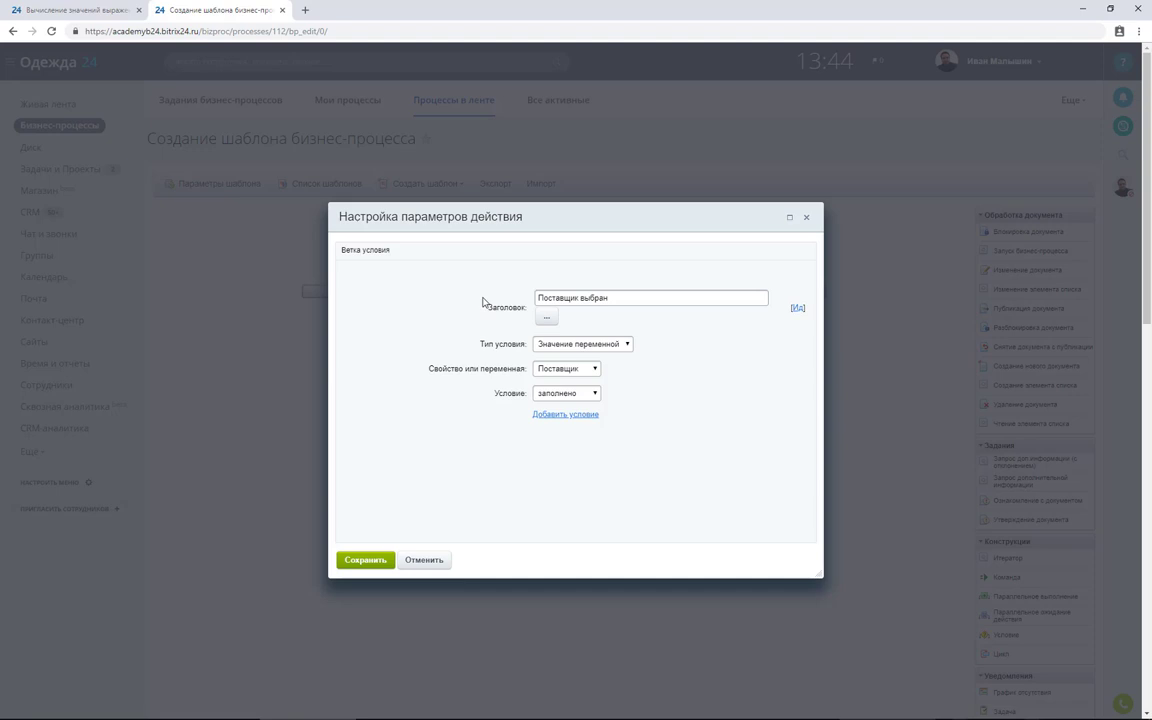
click(378, 560)
Title the condition block "Данные указаны?" and its other branch "Нет"
double_click(548, 260)
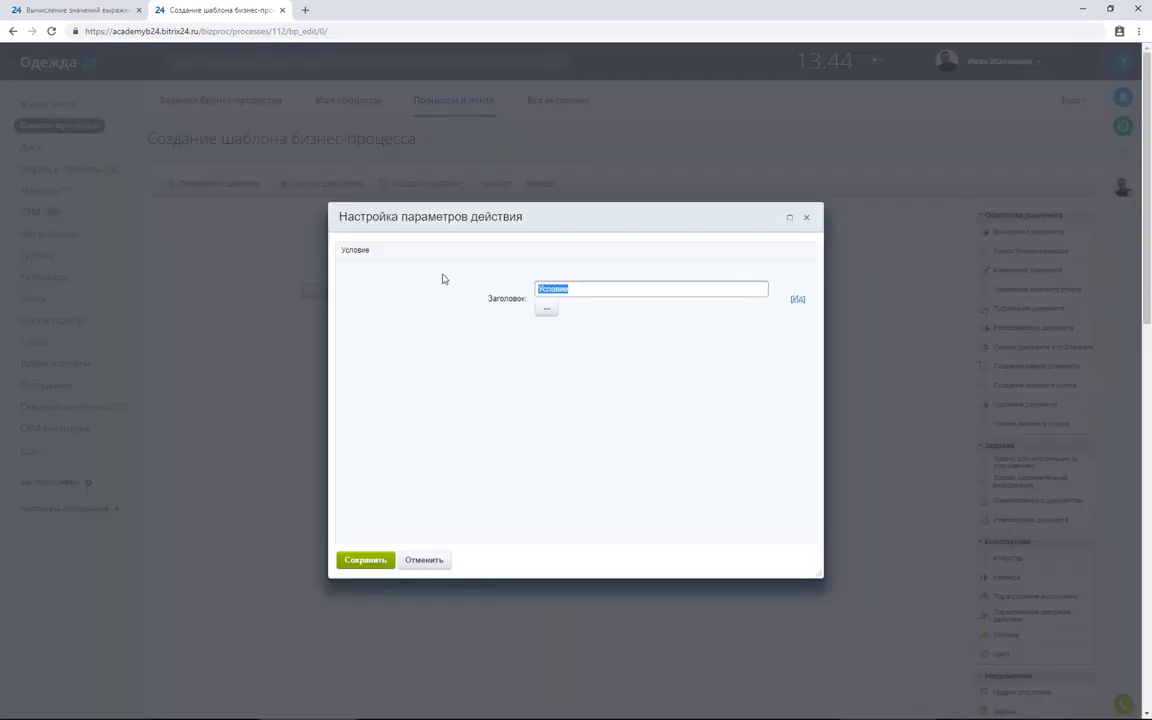
text(Данные указаны?)
click(366, 560)
double_click(818, 291)
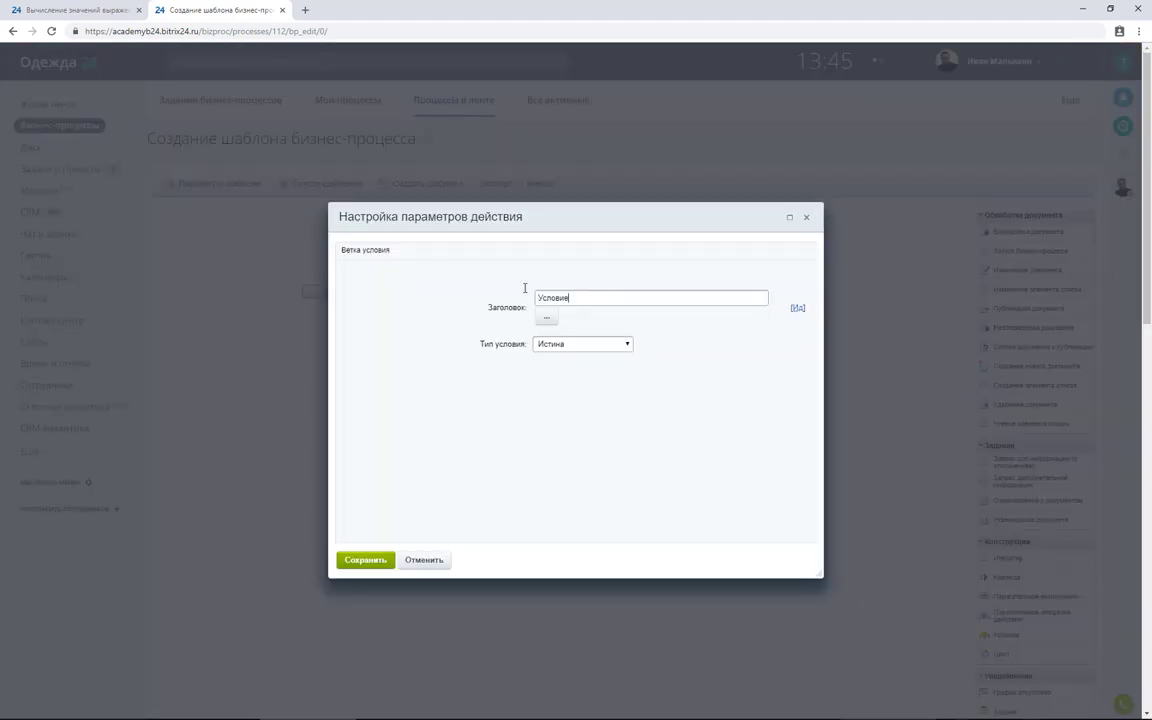
text(Нет)
click(378, 562)
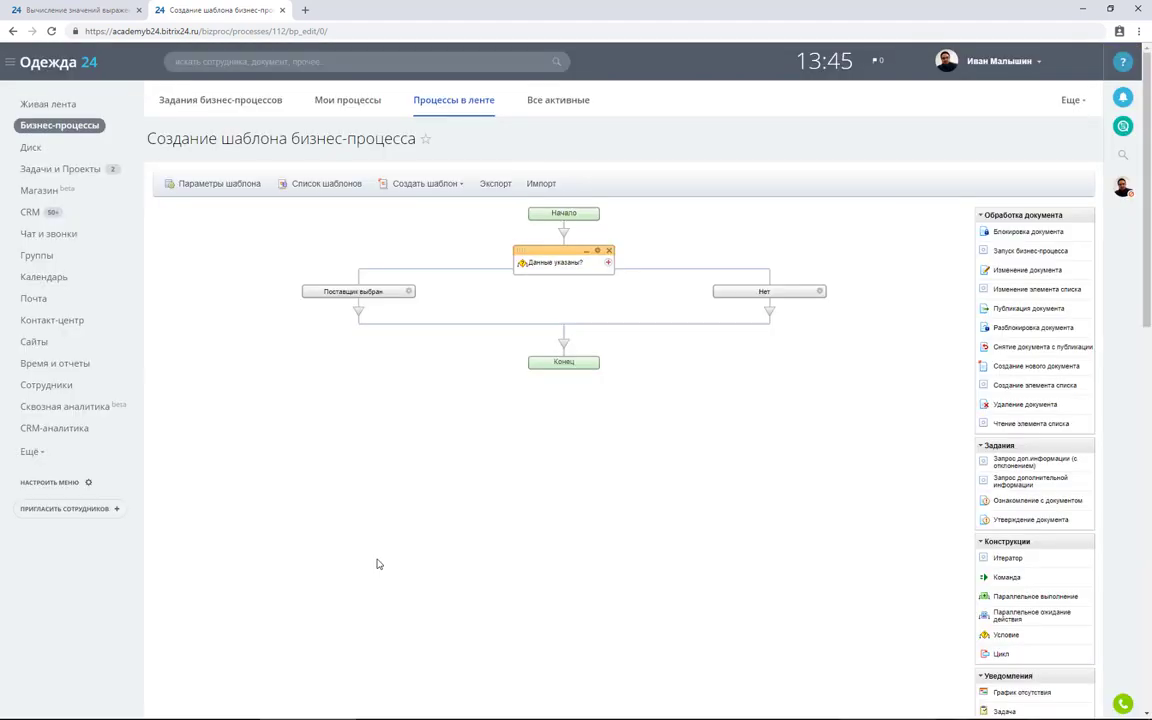
Add an "Изменение документа" action to the "Поставщик выбран" branch that sets the "Поставщик" field to the template parameter "Поставщик"
drag(1027, 270, 392, 333)
click(393, 330)
click(496, 346)
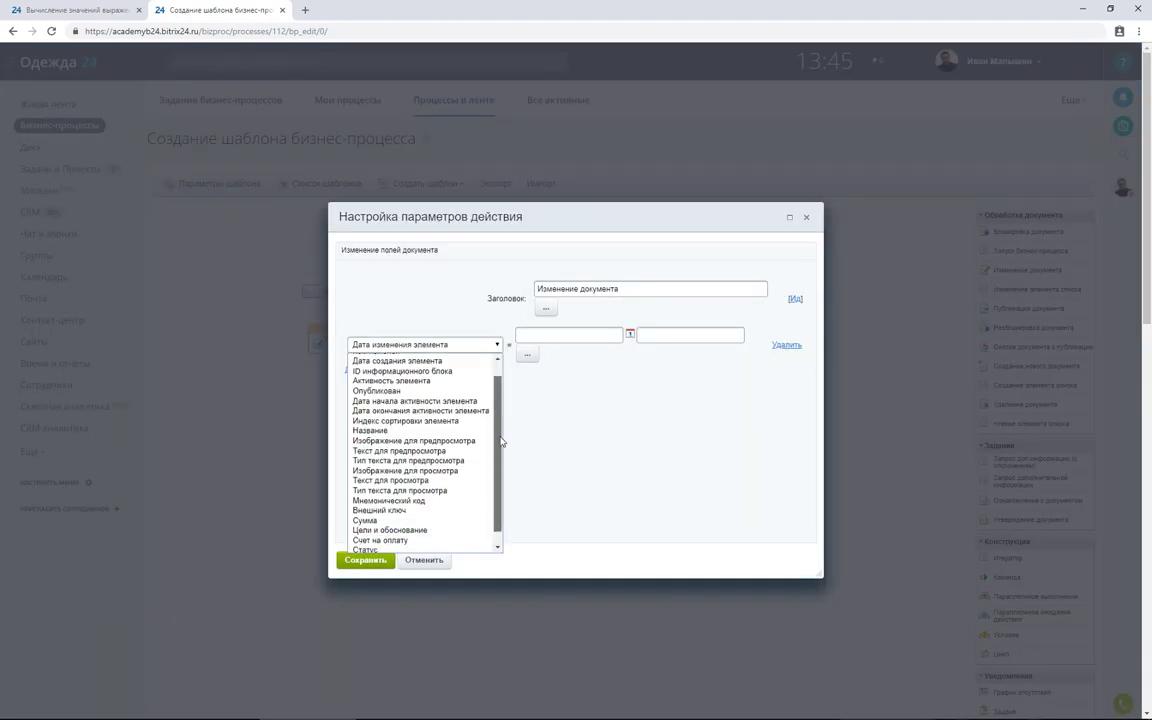
scroll(458, 436, down, 1)
click(472, 546)
click(718, 337)
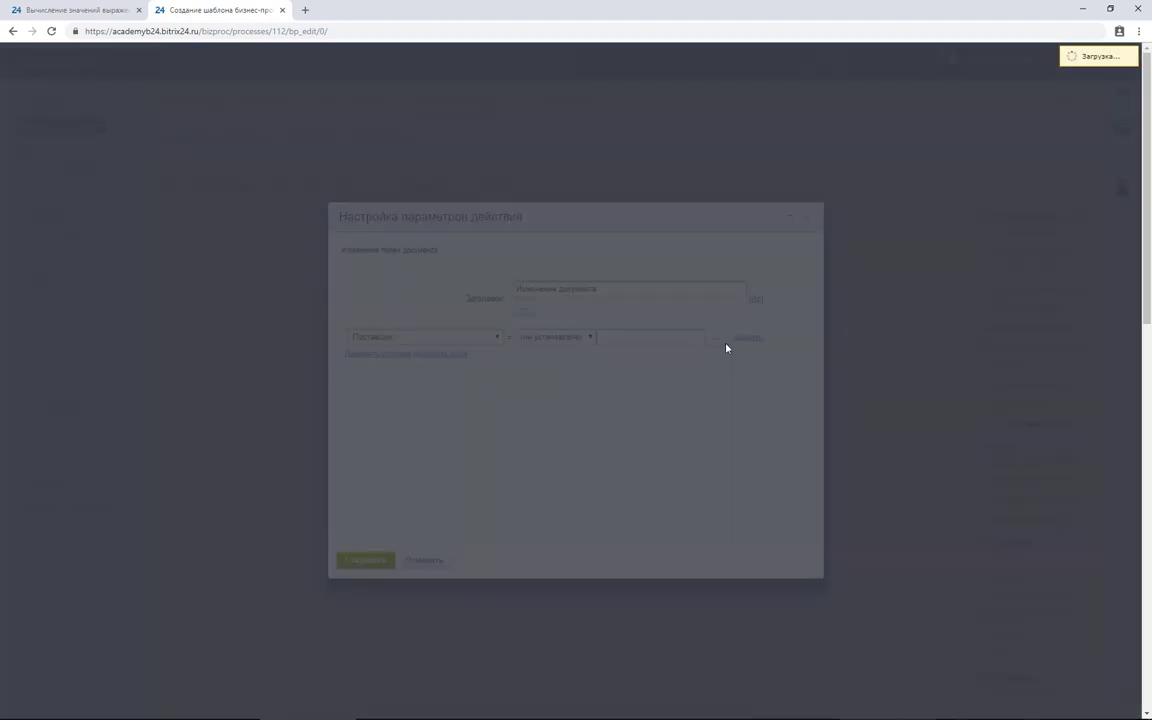
click(485, 311)
click(470, 325)
click(453, 537)
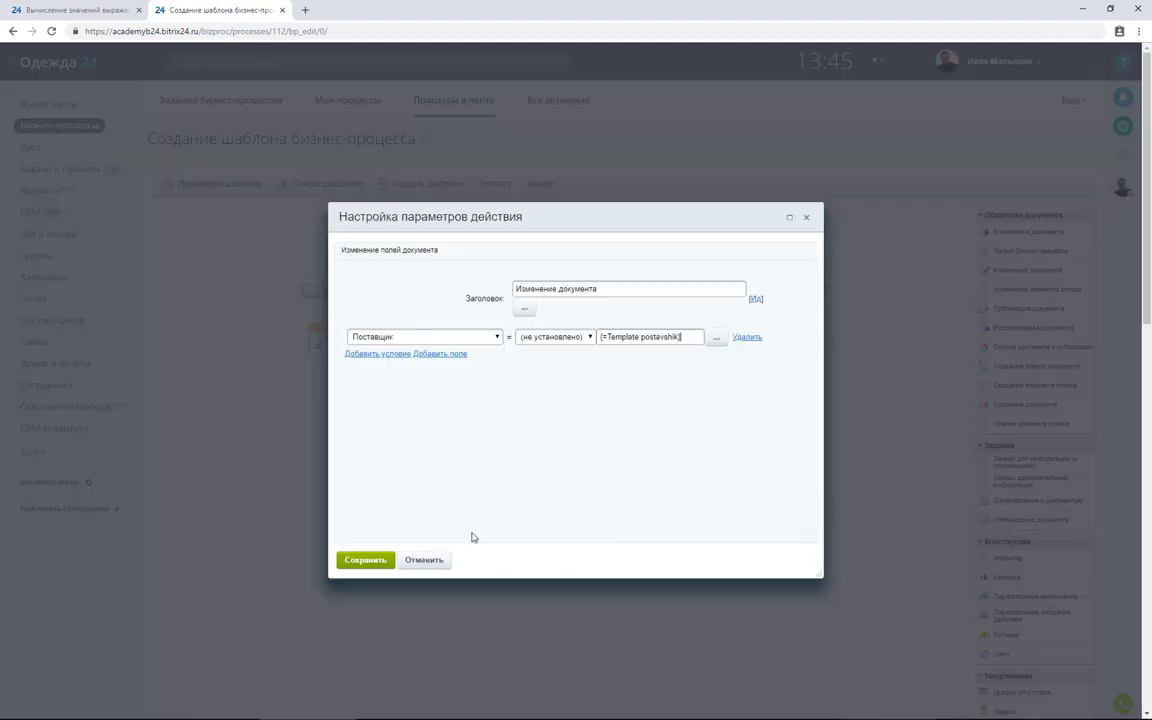
click(364, 561)
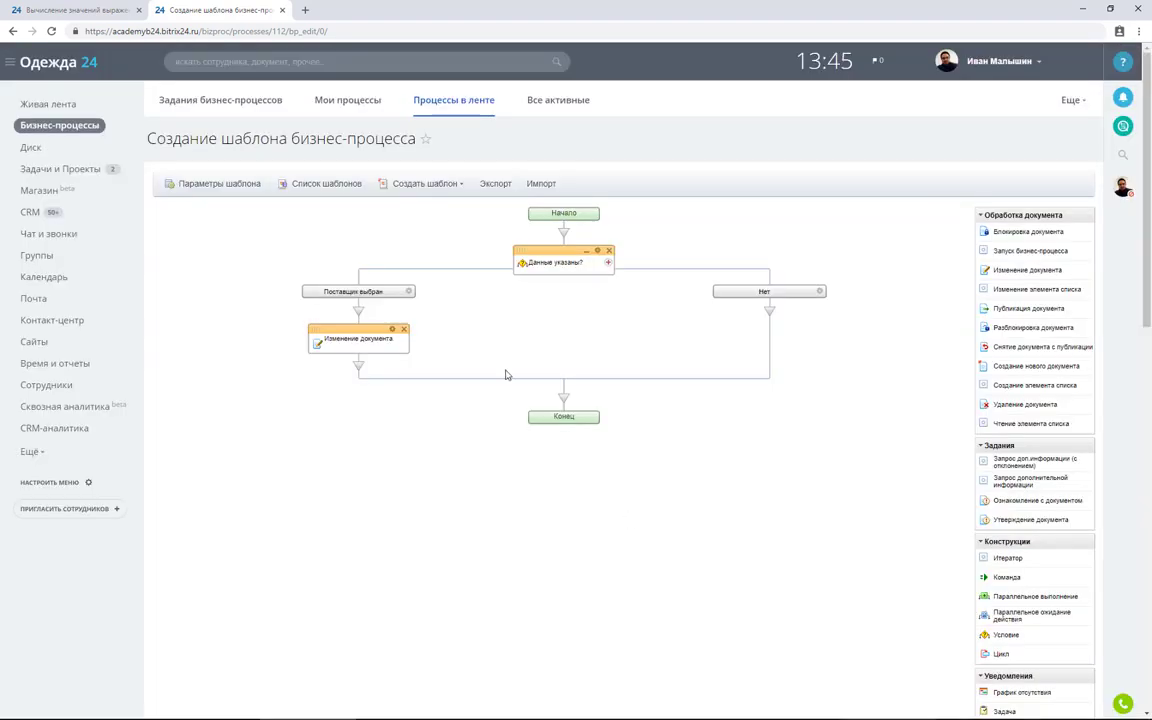
Insert a "Запись в отчет" action above "Изменение документа" in the "Поставщик выбран" branch with the text "Поставщик указан"
click(359, 313)
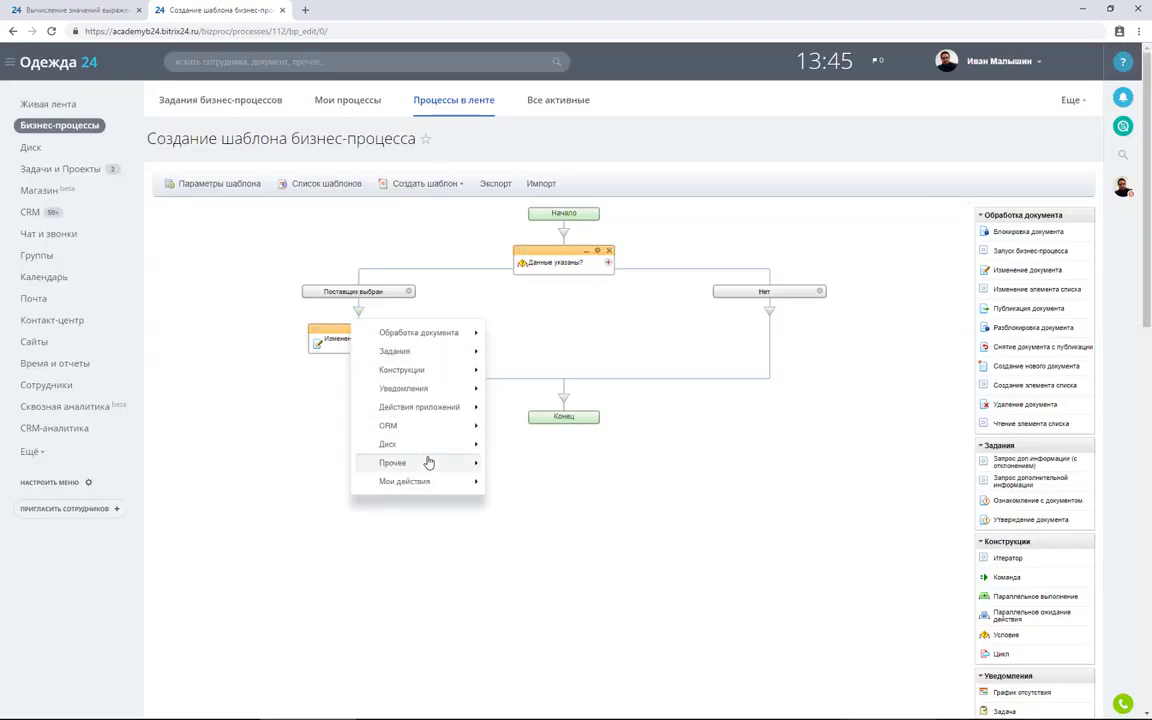
mouse_move(440, 463)
click(604, 545)
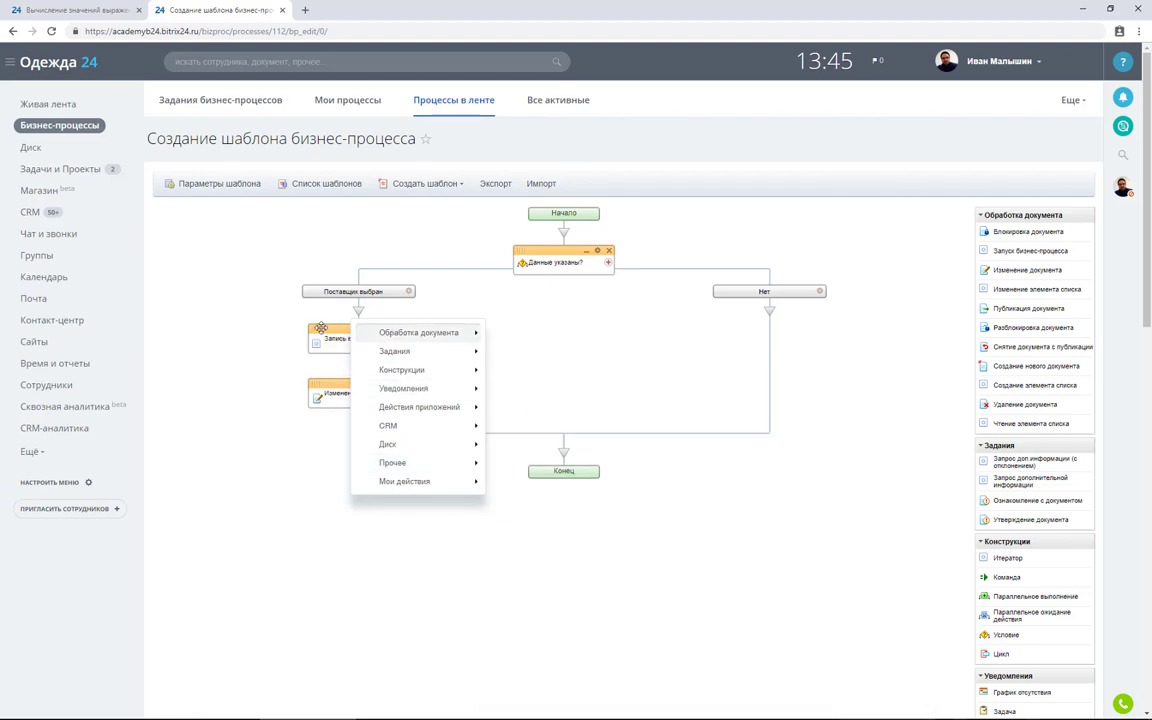
click(393, 330)
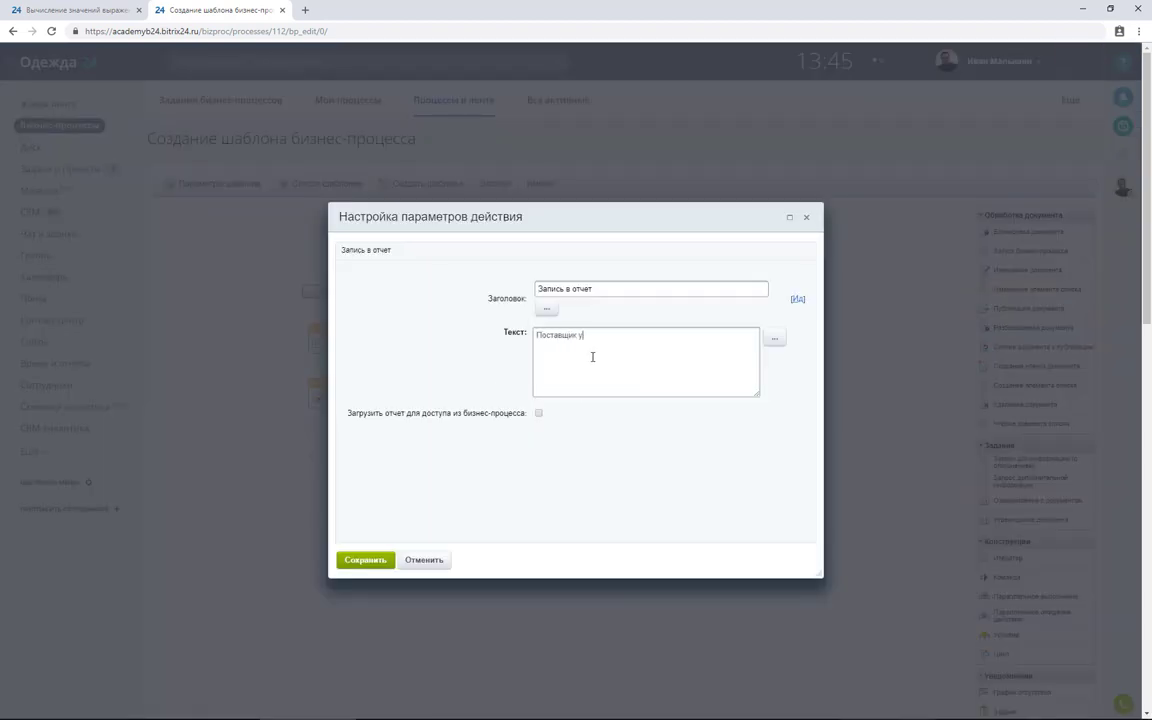
key(ctrl+a)
click(366, 560)
Copy the "Запись в отчет" action to the "Нет" branch with the text "Поставщик не указан", and save the template
drag(339, 350, 728, 304)
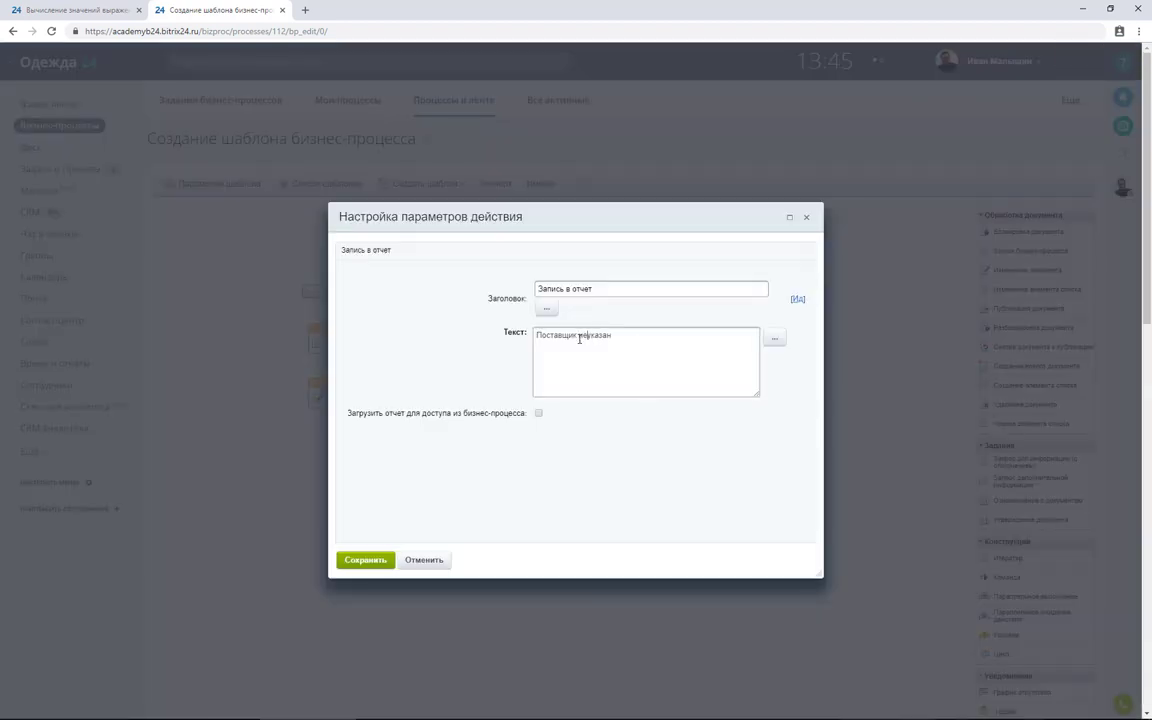
click(579, 337)
text(не был)
click(377, 561)
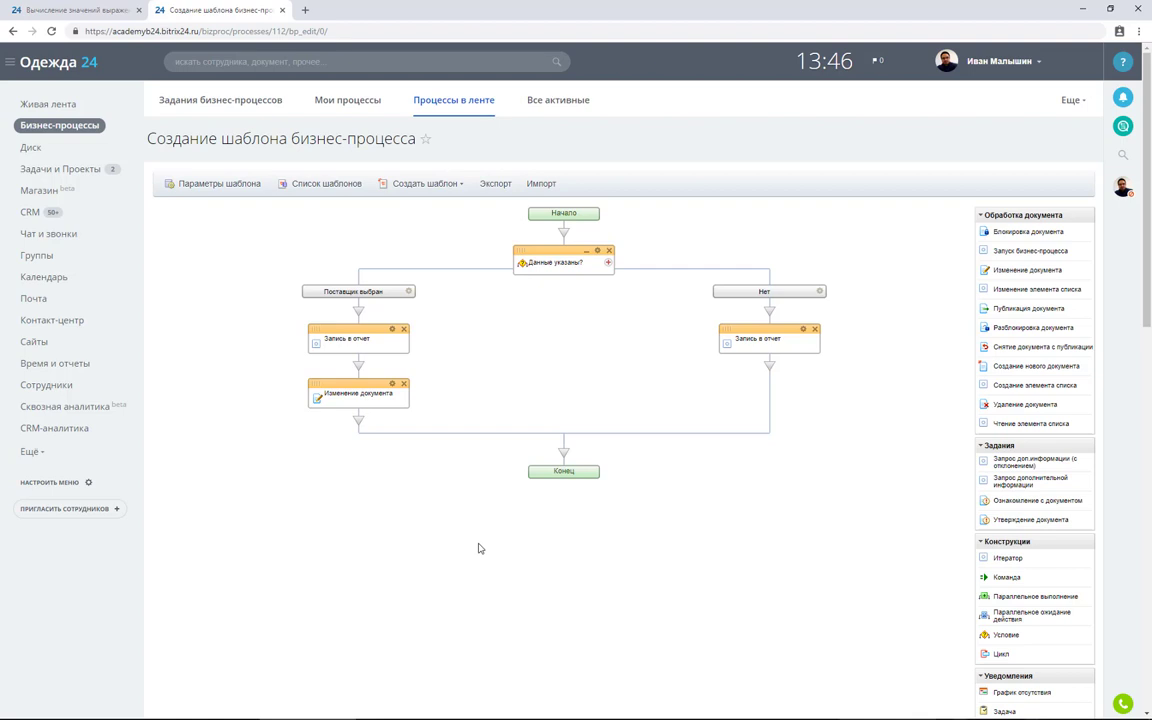
scroll(478, 548, down, 15)
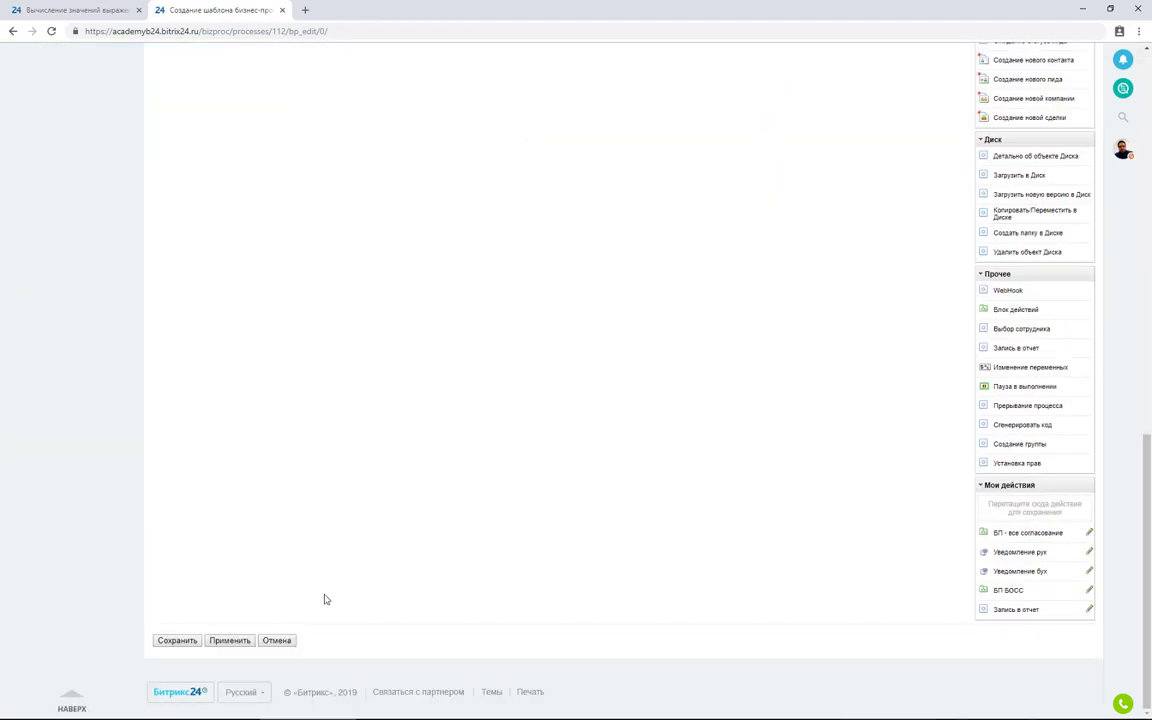
click(188, 643)
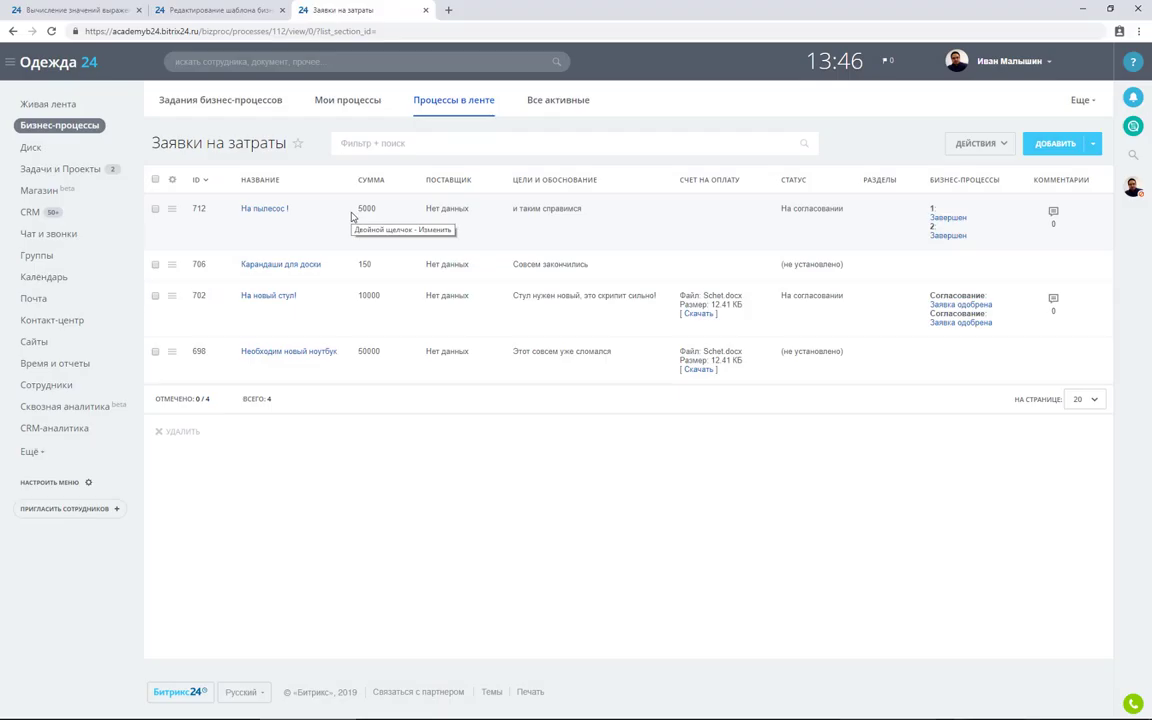
Run the "Установить поставщика" business process on the "На пылесос !" request with "ООО Карандаш" as the supplier
click(172, 209)
mouse_move(263, 259)
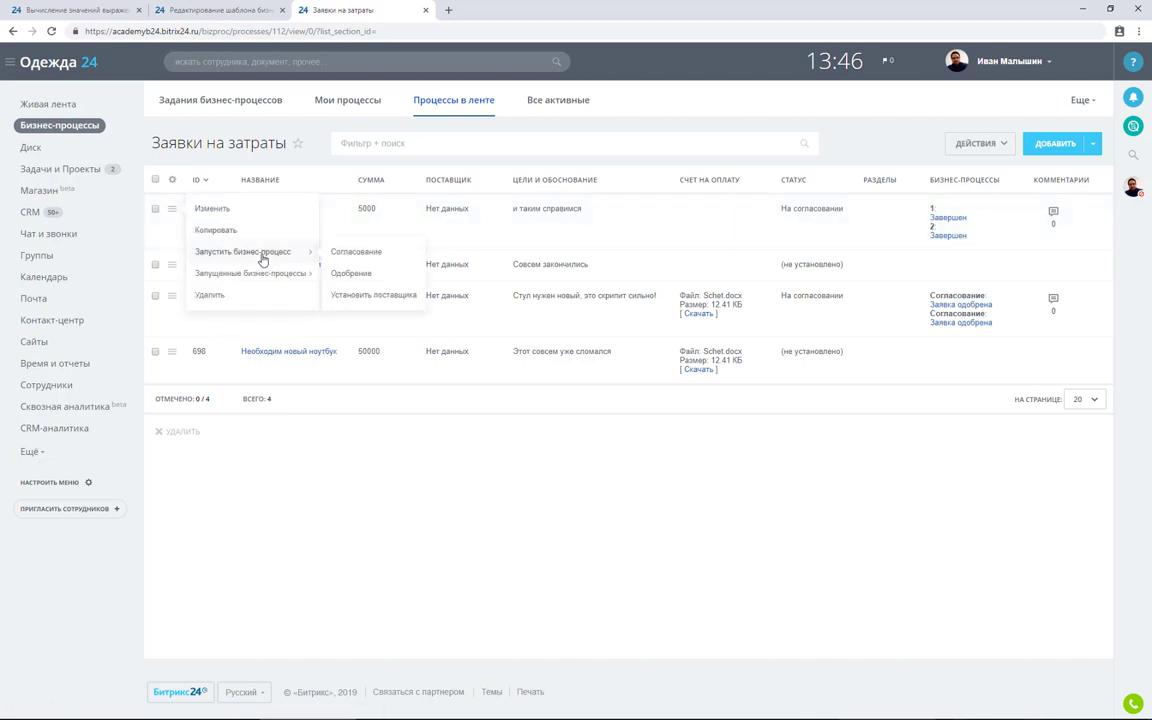
click(373, 297)
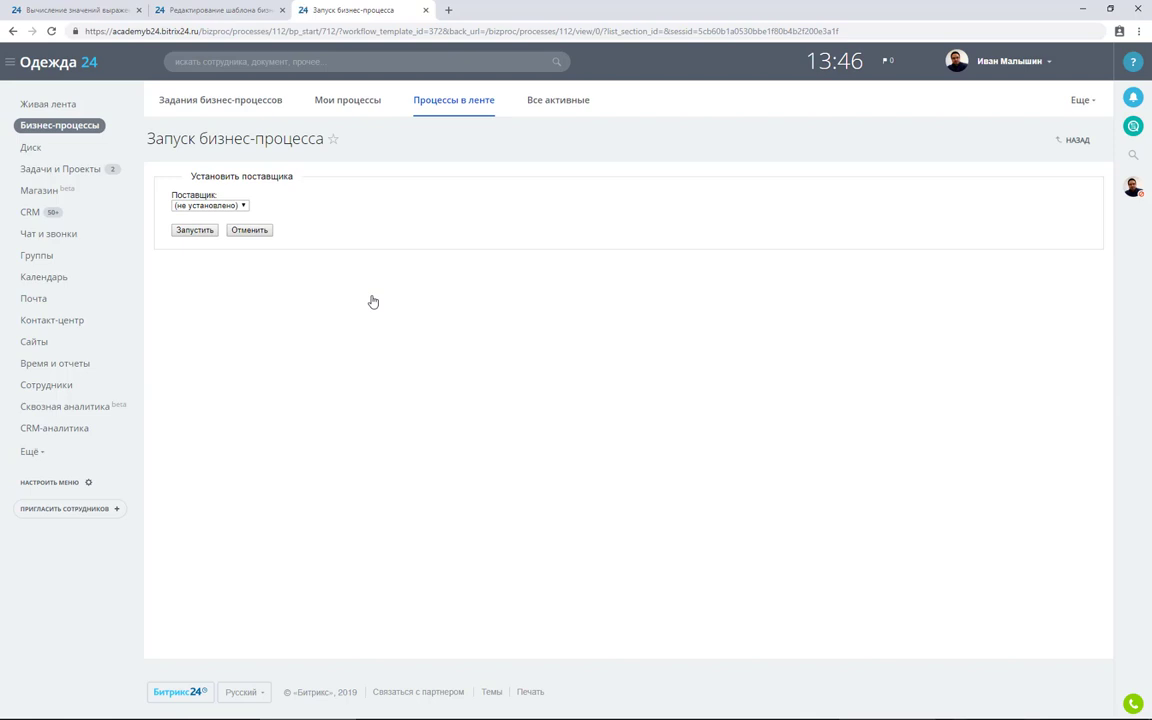
click(240, 205)
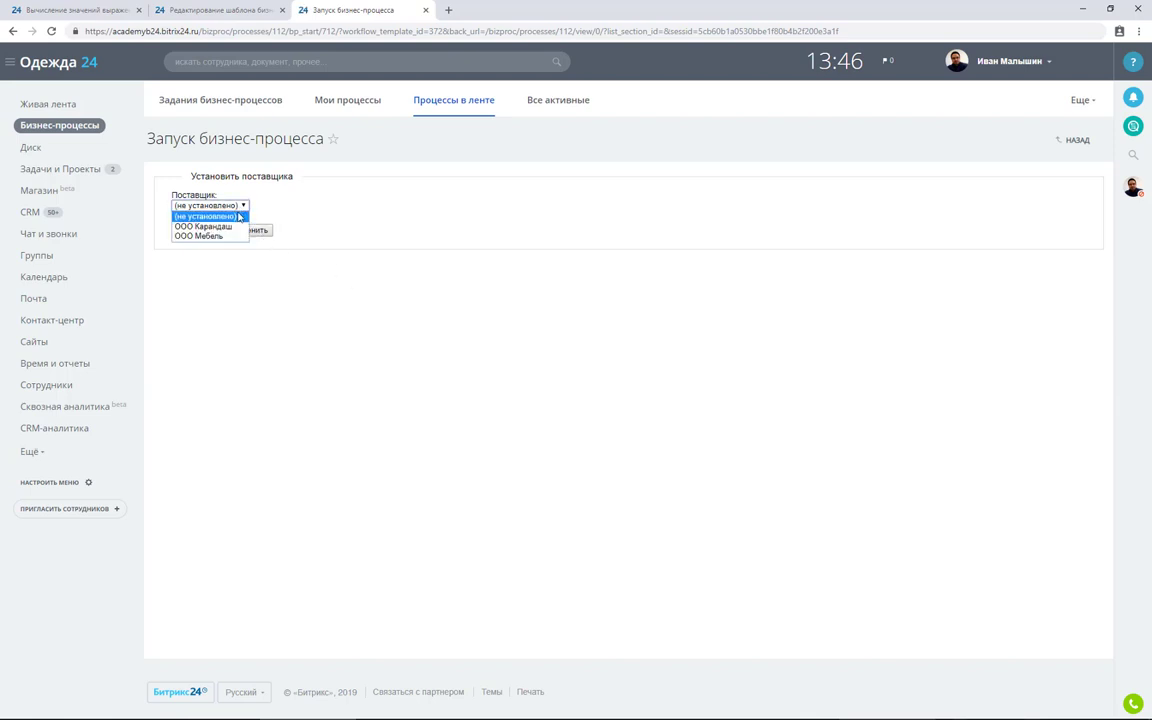
click(231, 228)
click(200, 232)
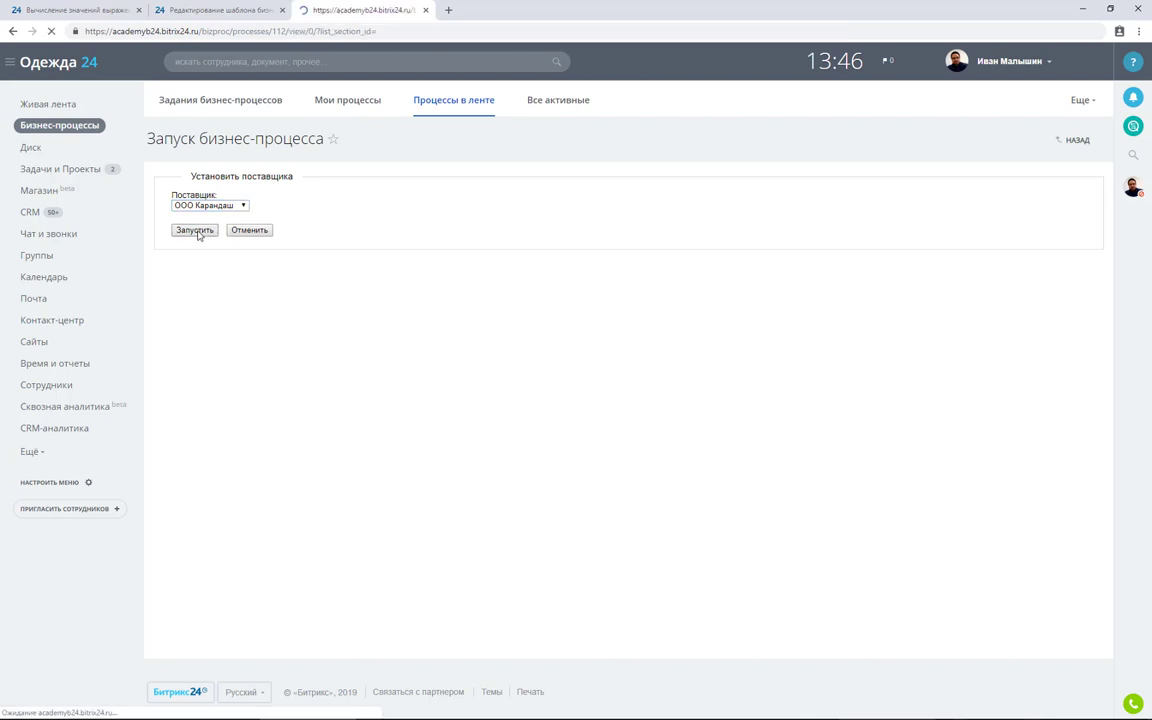